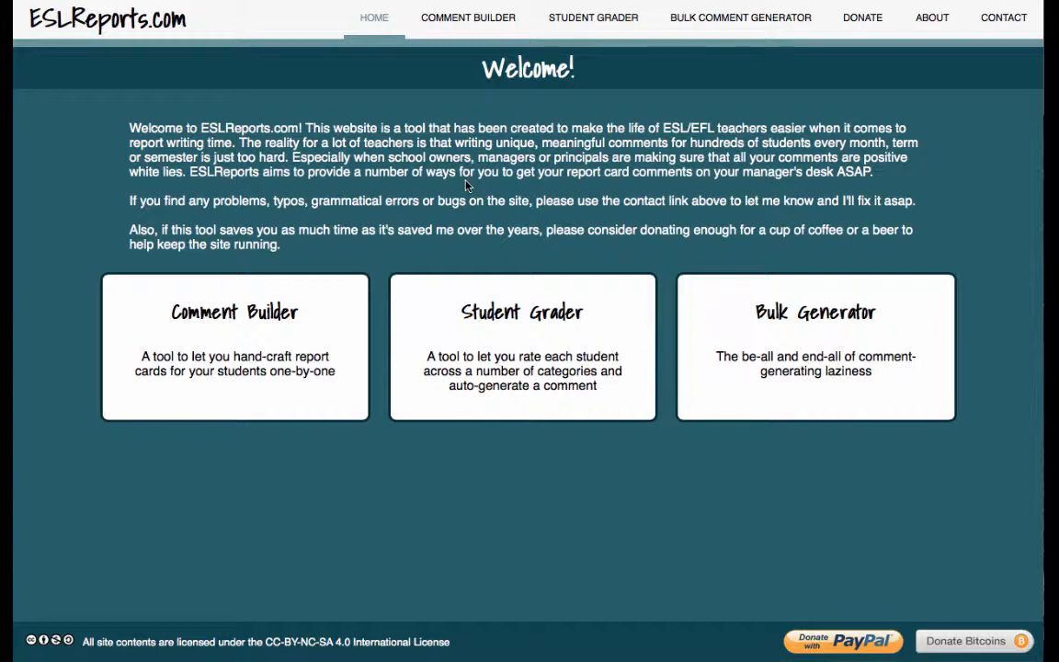
Open the Comment Builder and load the Mostly Positive comment set.
click(222, 338)
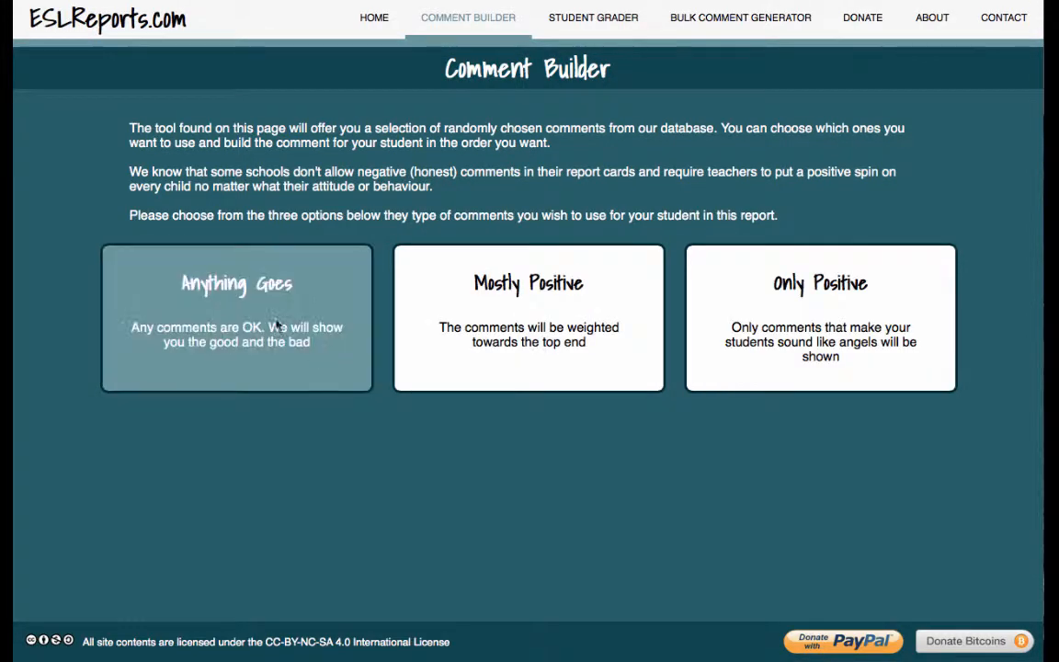
click(538, 314)
scroll(513, 269, down, 2)
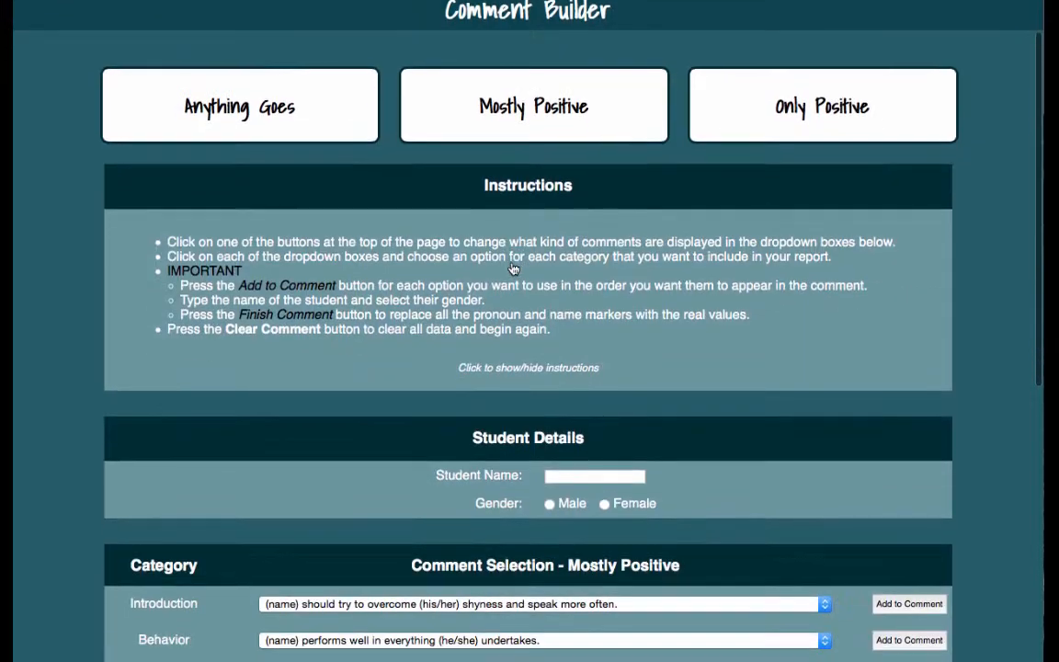
Enter the student's first name in the student details and set the gender to Female.
scroll(513, 269, down, 5)
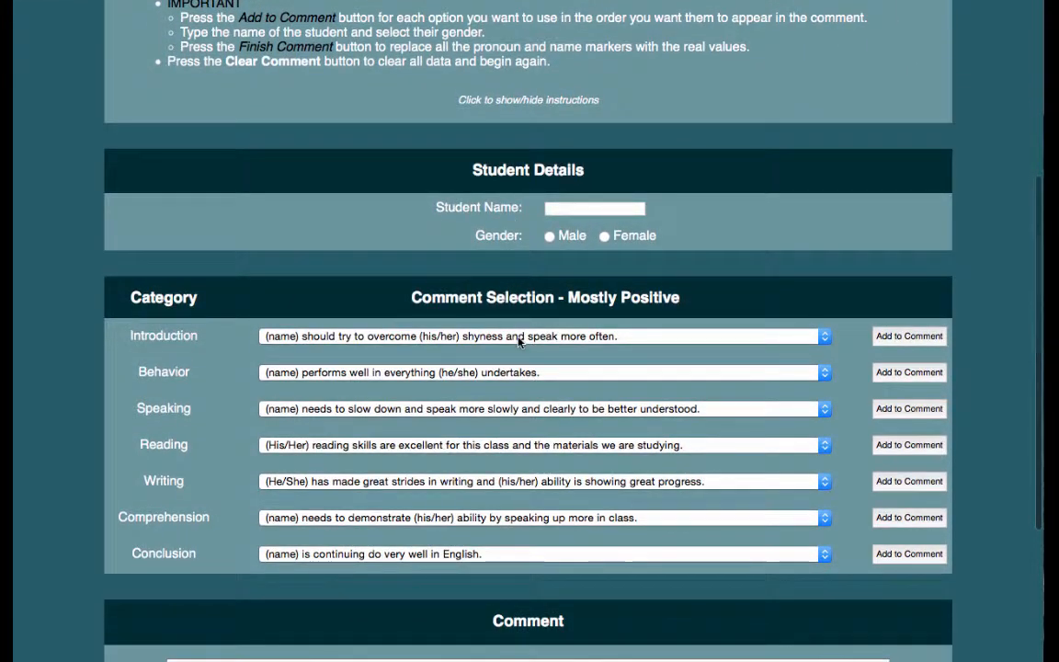
click(576, 211)
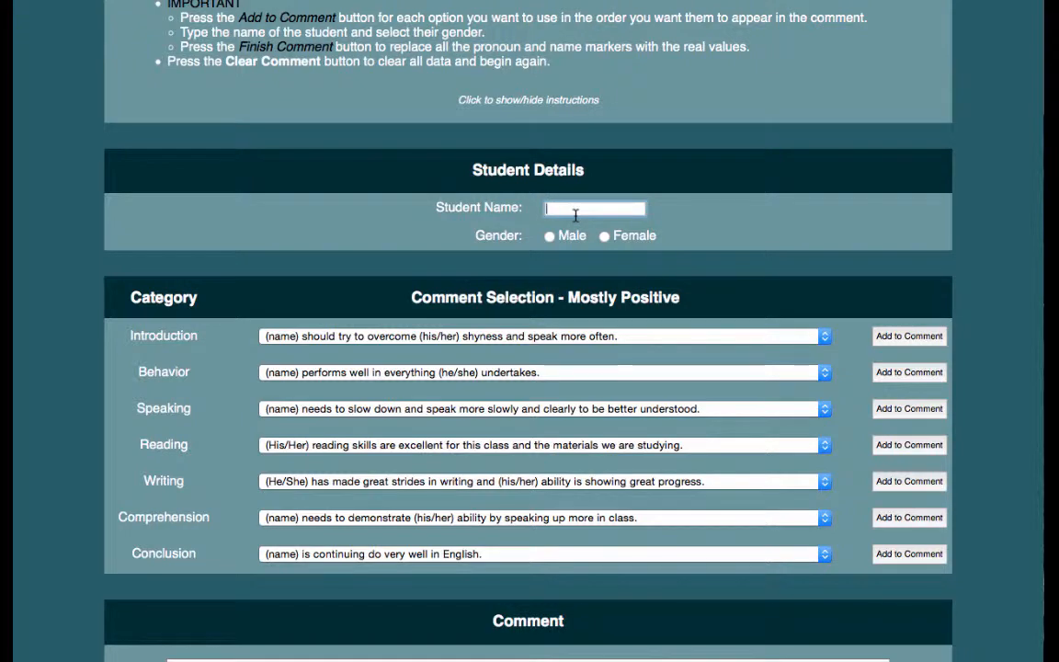
click(604, 235)
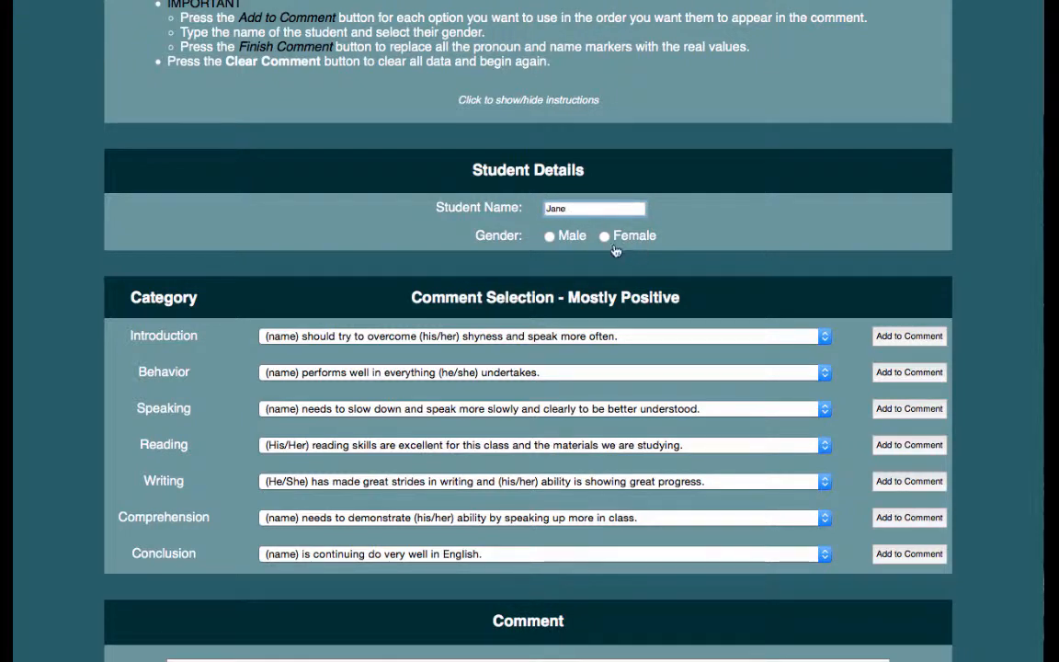
Choose "(name) pays attention in class and is well-behaved." as the Introduction and add it to the comment.
scroll(460, 318, down, 2)
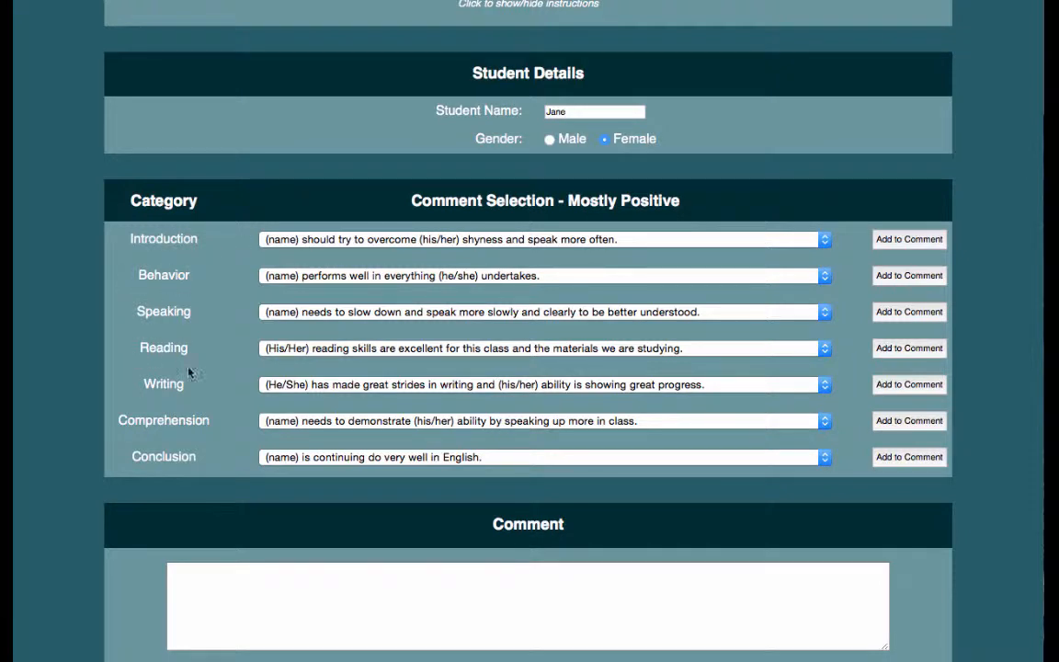
click(832, 240)
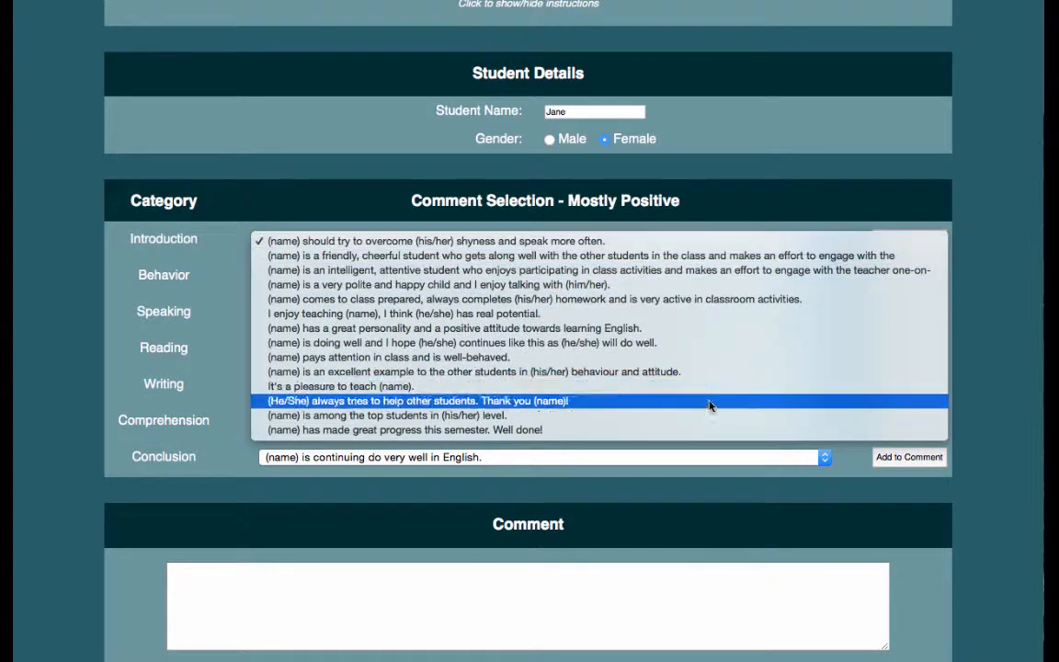
click(789, 189)
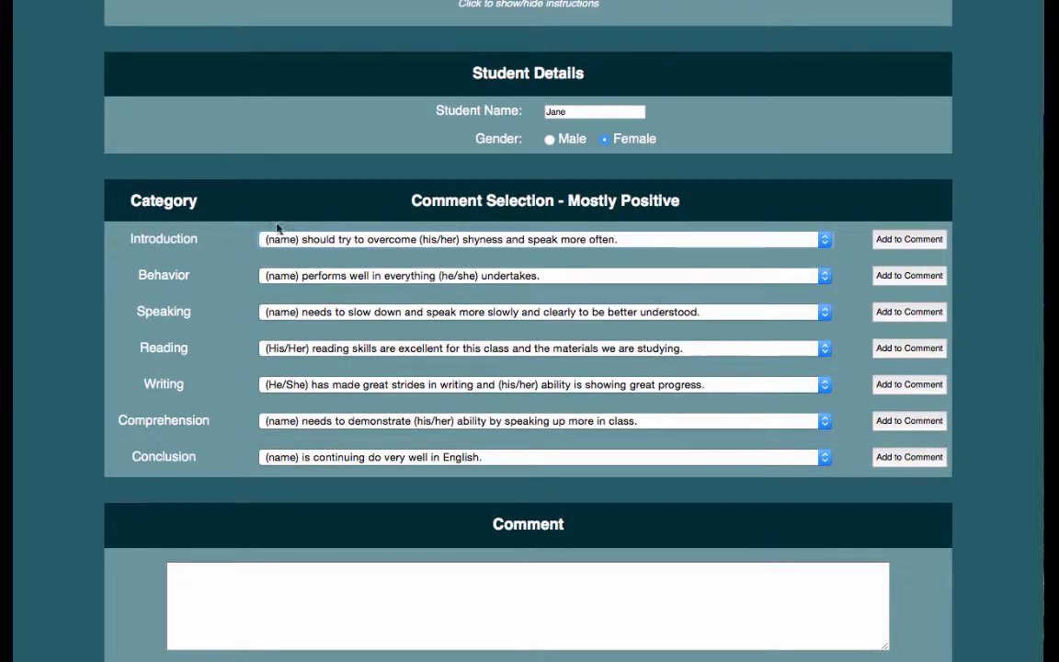
click(619, 241)
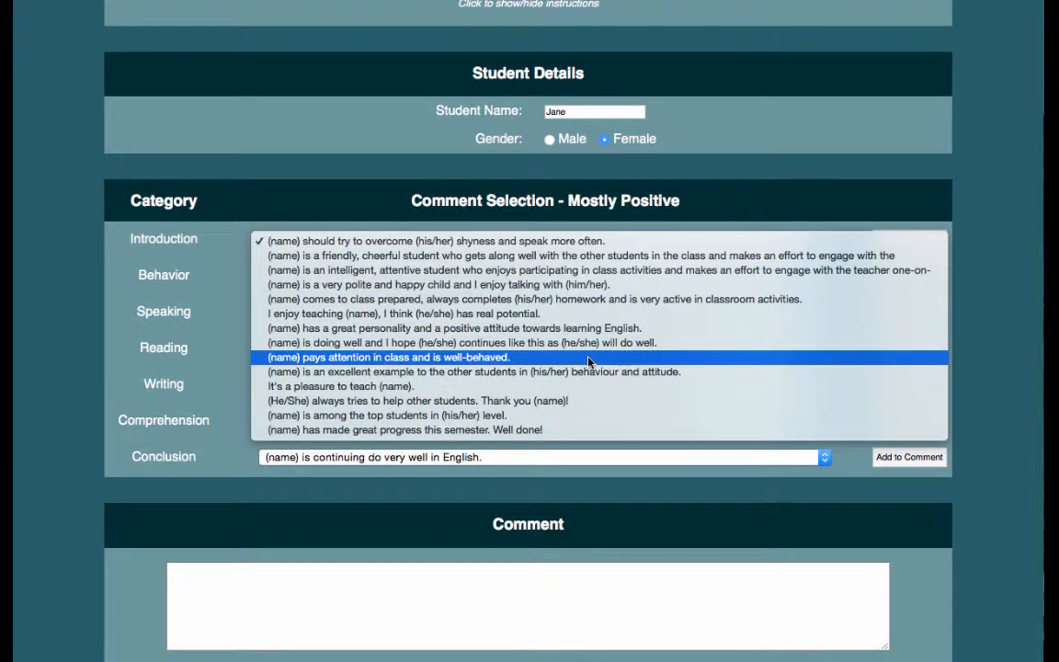
click(487, 359)
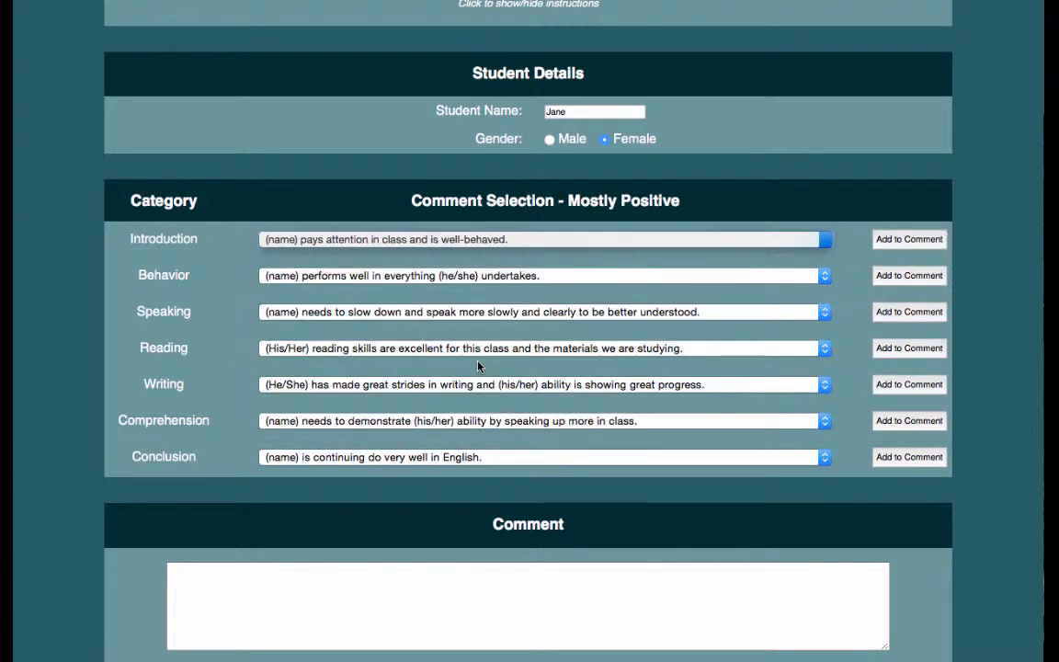
click(911, 240)
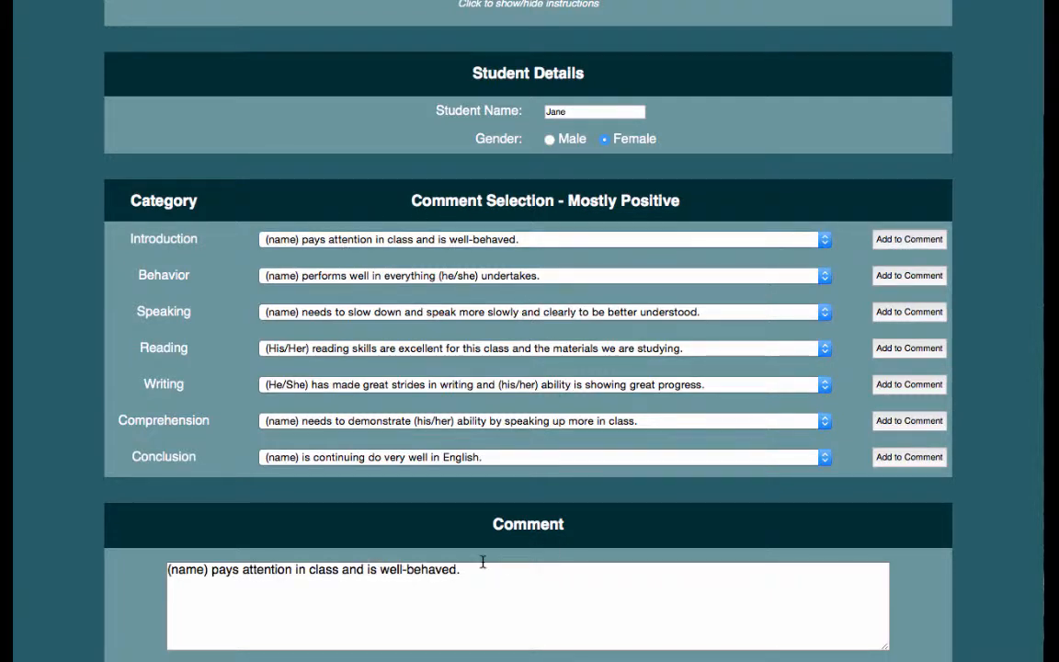
Choose "(name) adds to a learning atmosphere." for Behavior and "(He/She) has excellent pronunciation skills." for Speaking.
scroll(483, 560, down, 1)
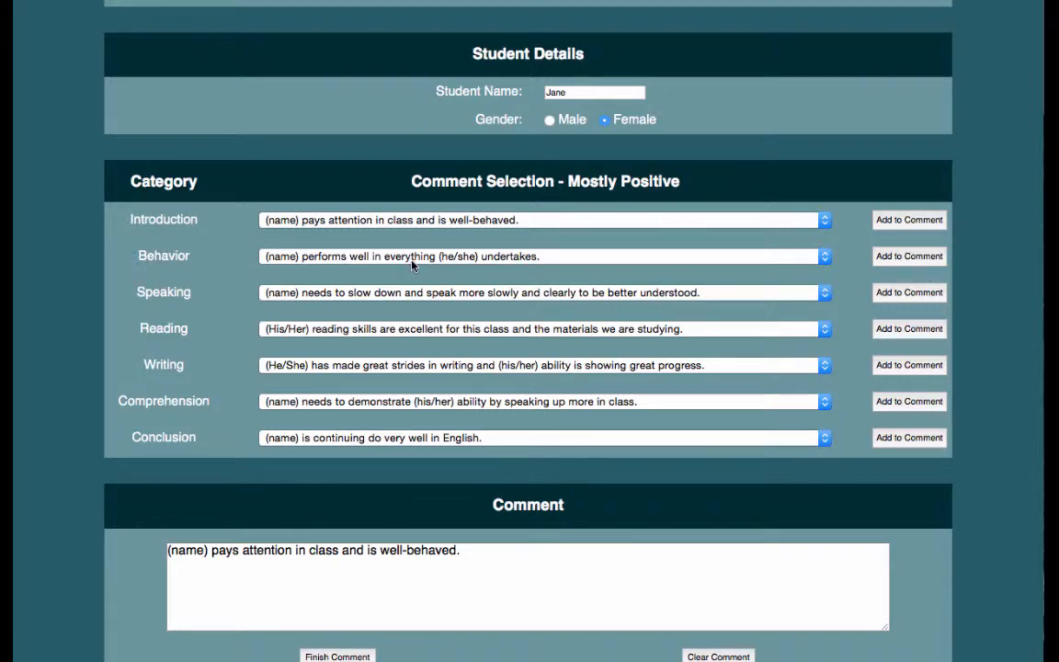
click(282, 260)
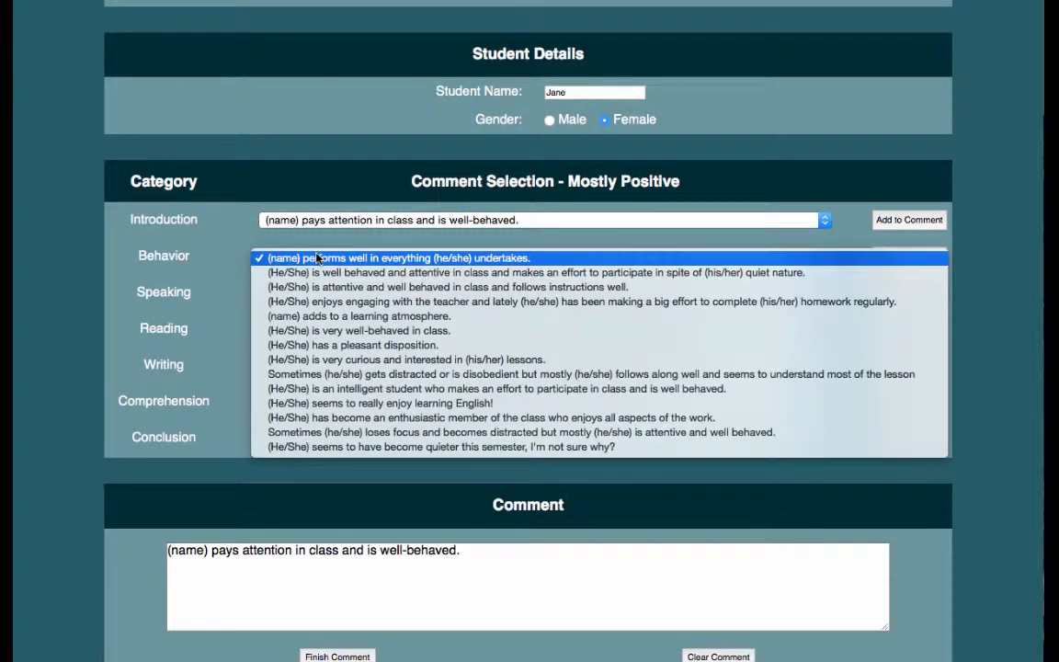
click(313, 315)
click(359, 292)
scroll(358, 353, down, 2)
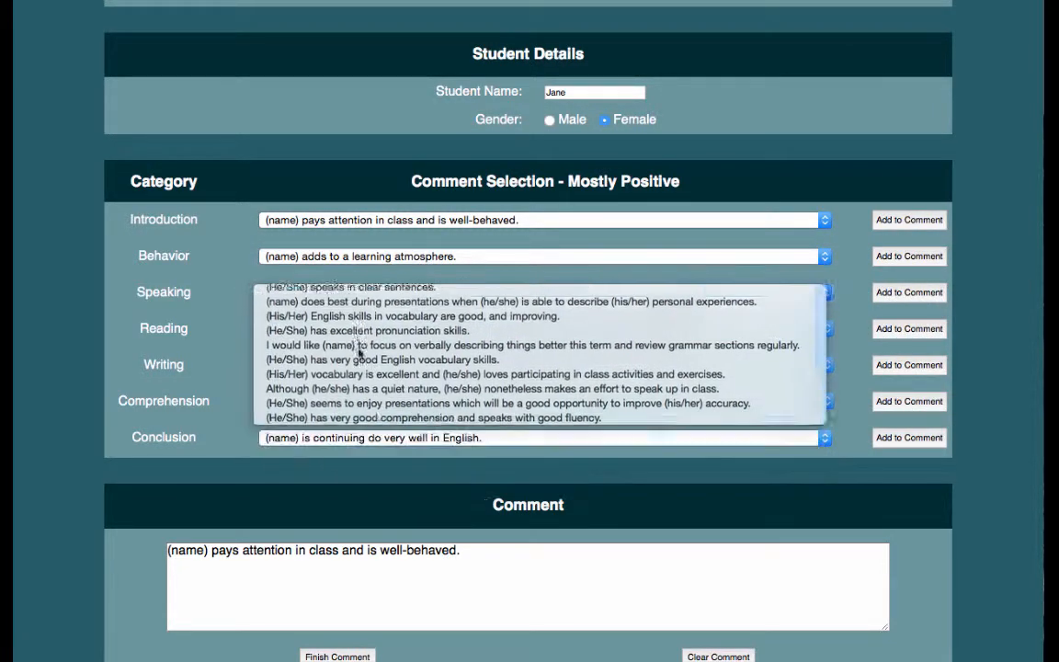
click(360, 330)
Choose "(name) should be proud of (his/her) reading ability." for Reading and the sentence about remembering most new words easily for Writing.
click(359, 328)
click(366, 373)
click(365, 366)
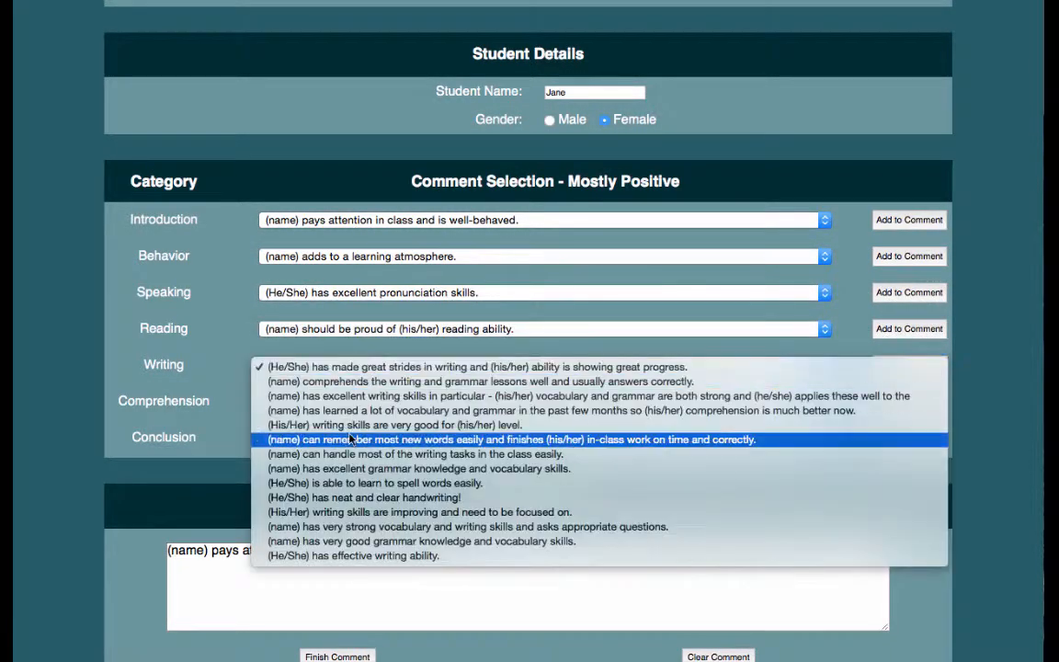
click(349, 439)
Choose the "fantastic understanding of the materials" sentence for Comprehension and "is able to explain what (he/she) has done" for Conclusion.
click(355, 401)
click(340, 463)
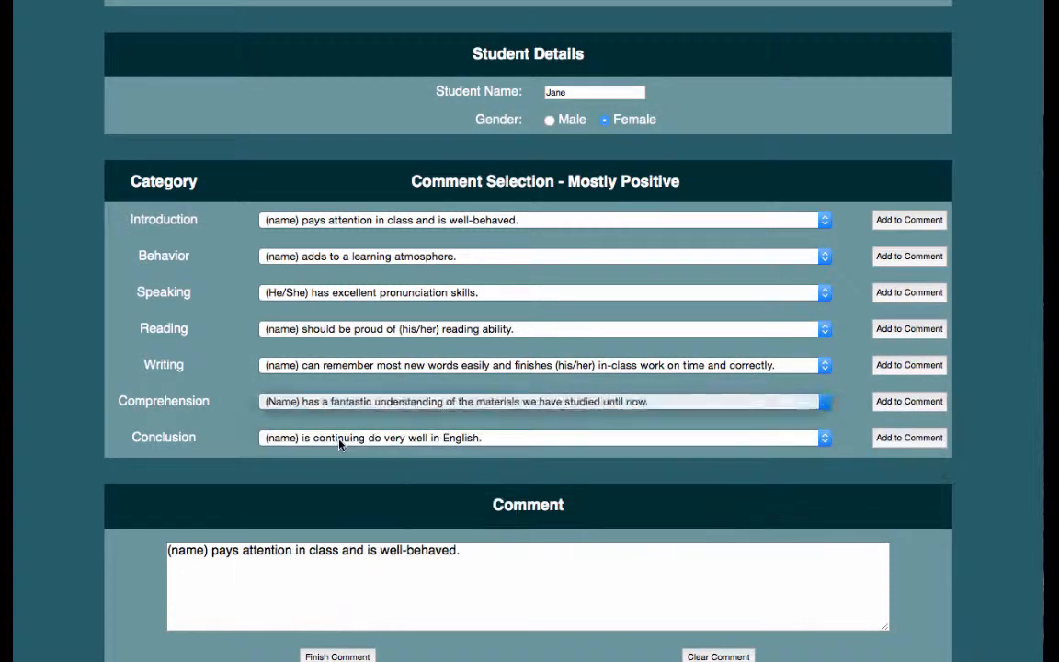
click(339, 442)
scroll(368, 478, down, 2)
click(368, 493)
Add the Speaking, Writing, Comprehension, Reading, Behavior and Conclusion sentences to the comment in that order.
scroll(678, 351, down, 1)
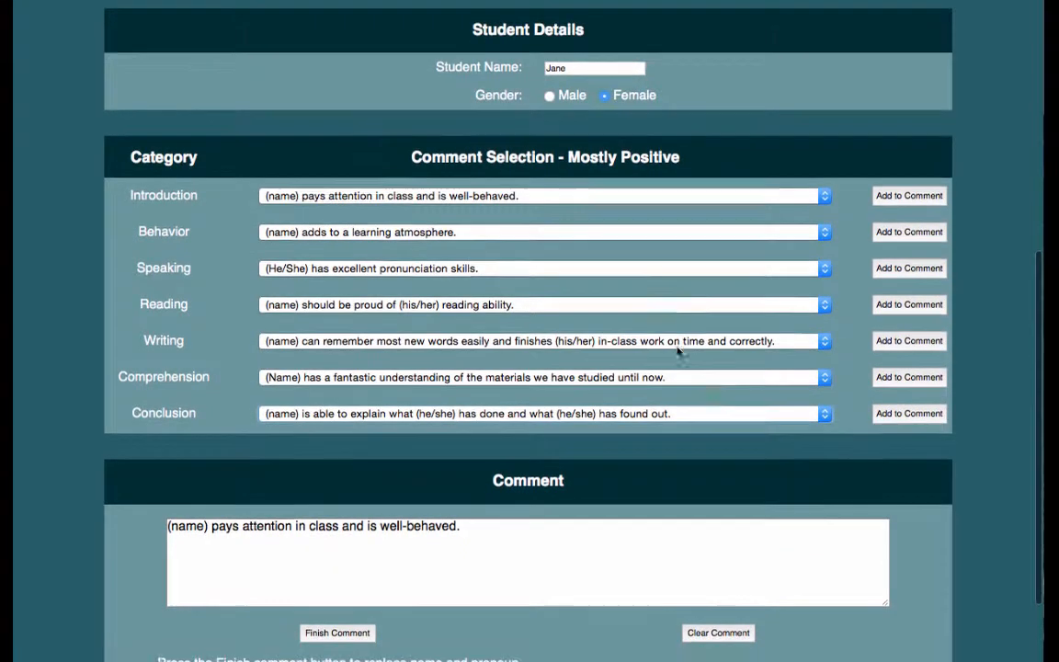
scroll(678, 350, down, 1)
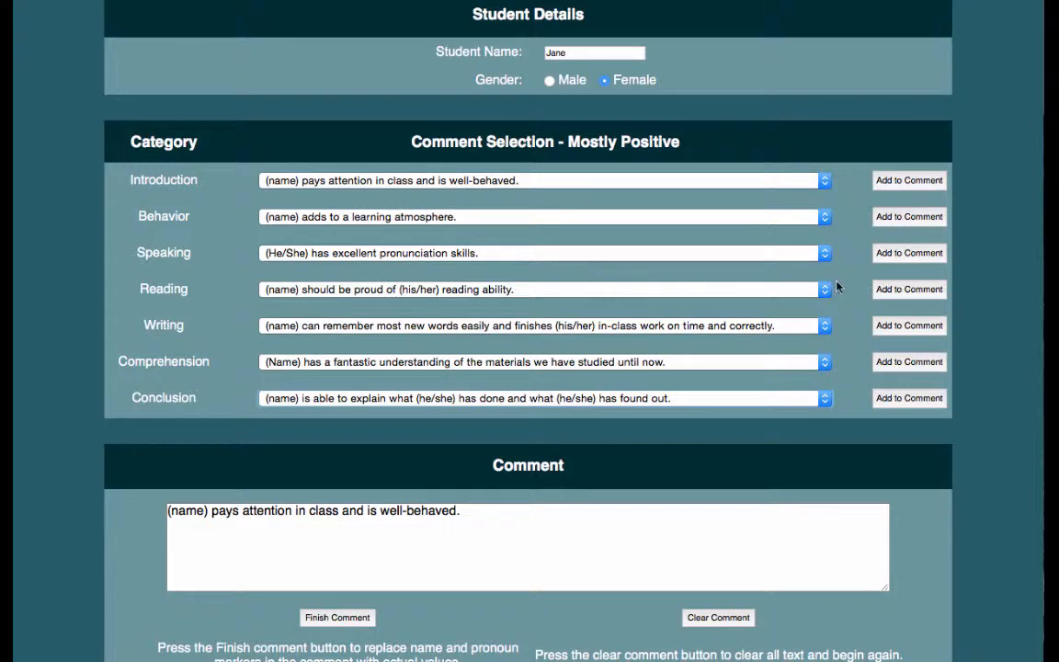
click(899, 256)
click(912, 327)
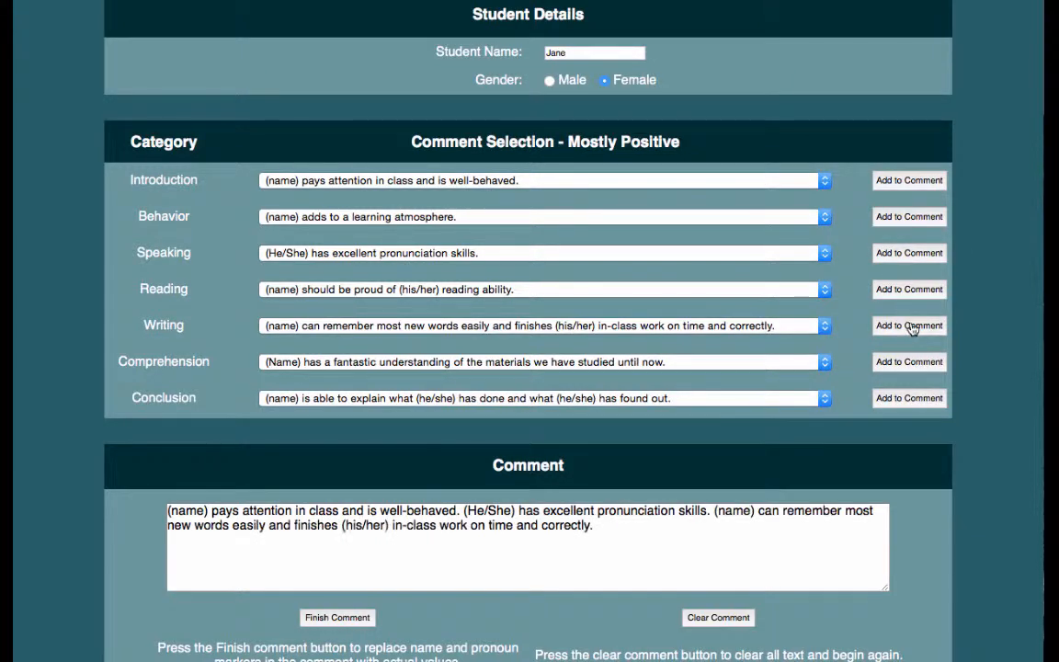
click(910, 362)
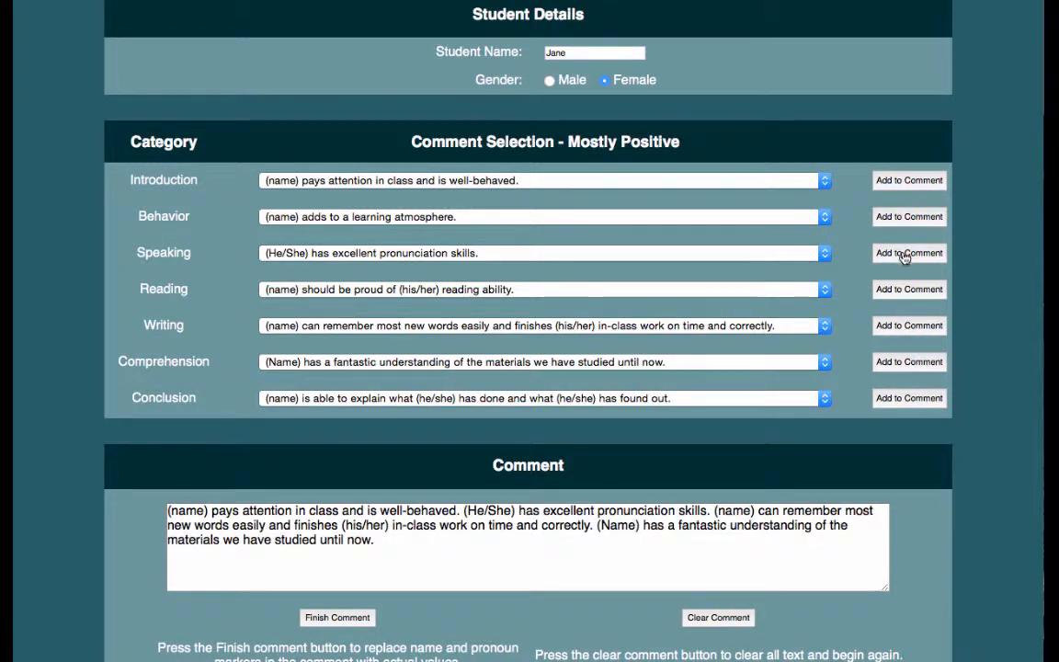
click(906, 291)
click(910, 217)
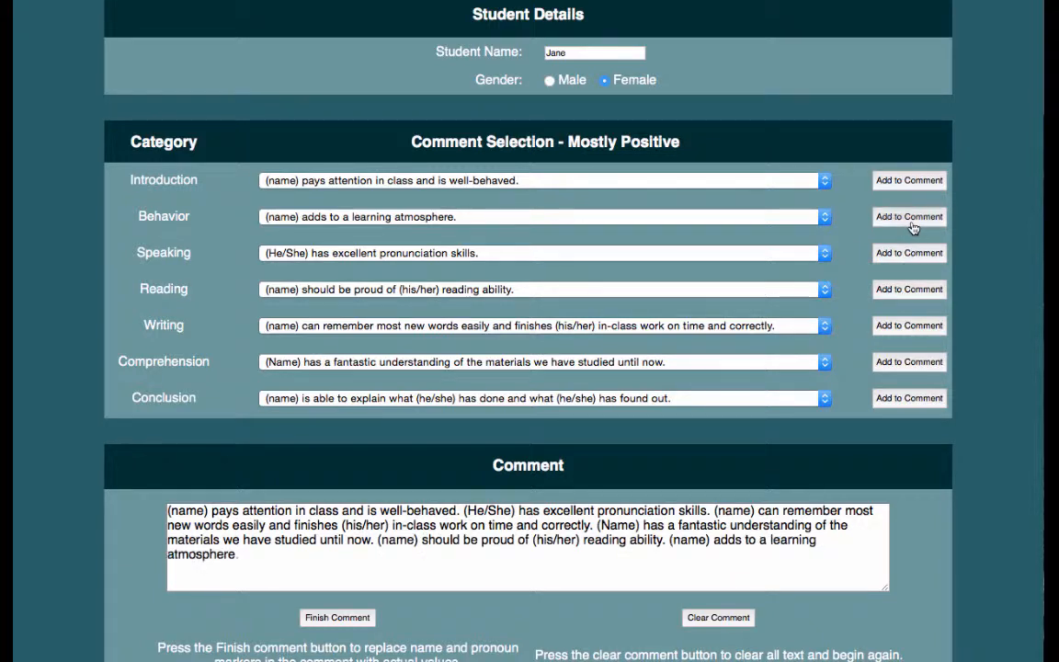
click(908, 398)
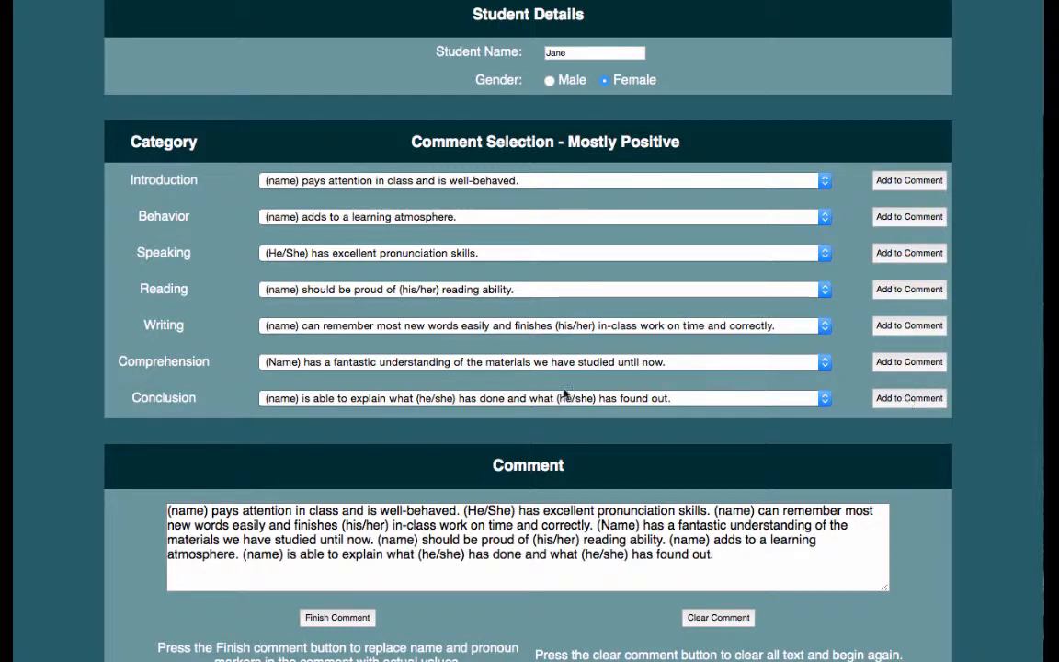
Delete the sentence "(name) adds to a learning atmosphere." and its extra space from the comment text.
scroll(840, 396, down, 1)
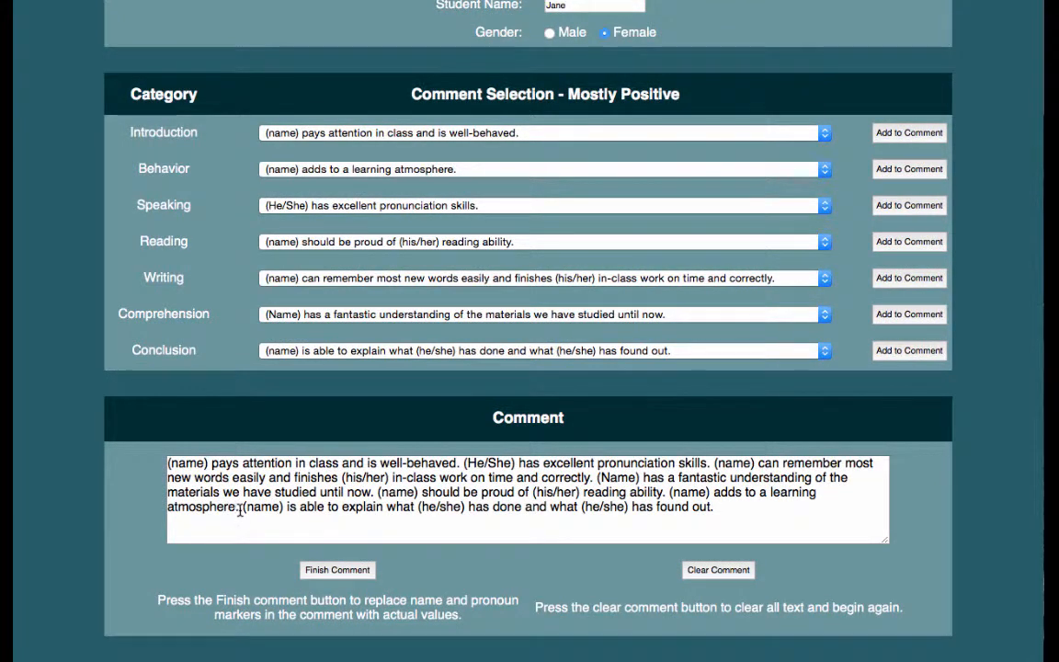
drag(240, 510, 666, 493)
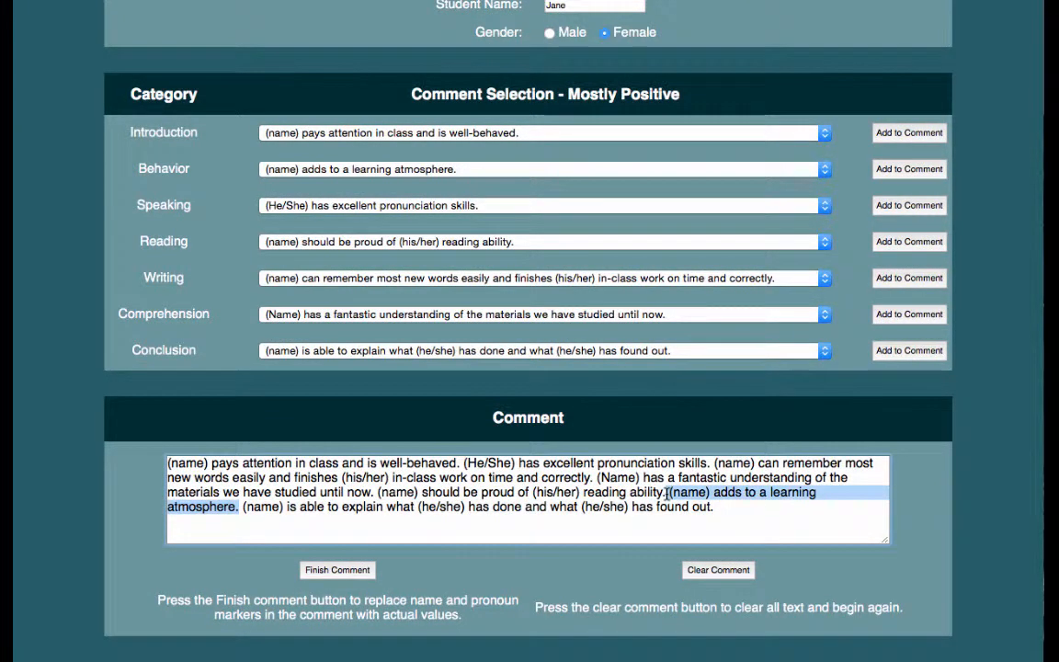
key(BackSpace)
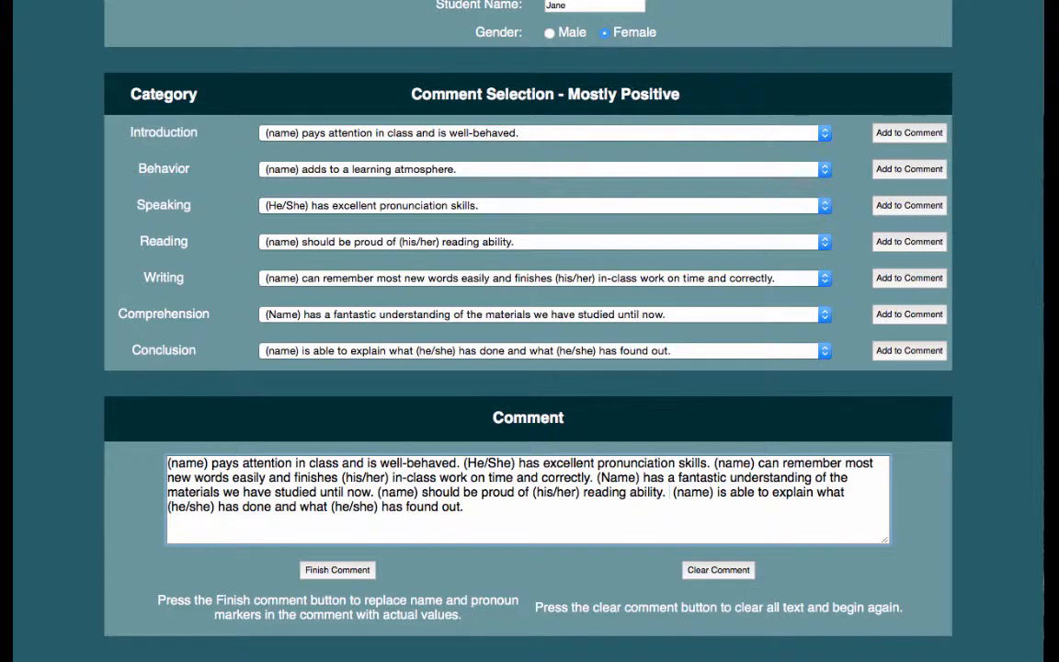
key(BackSpace)
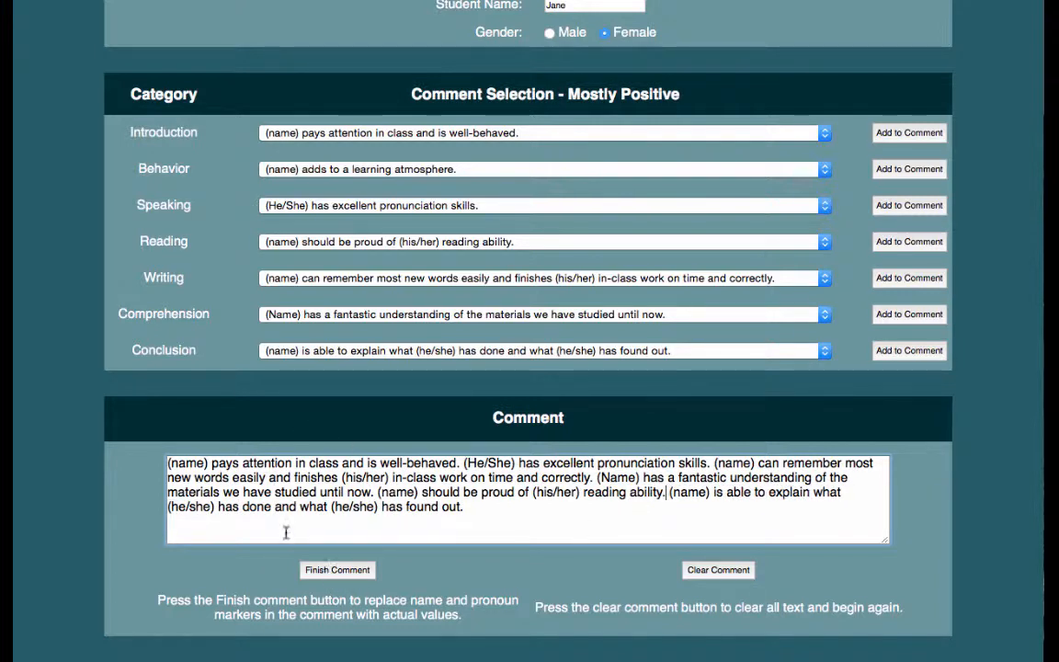
Finish the comment so its name and pronoun markers are replaced with the student's actual values.
drag(169, 464, 378, 465)
click(208, 464)
drag(207, 464, 168, 464)
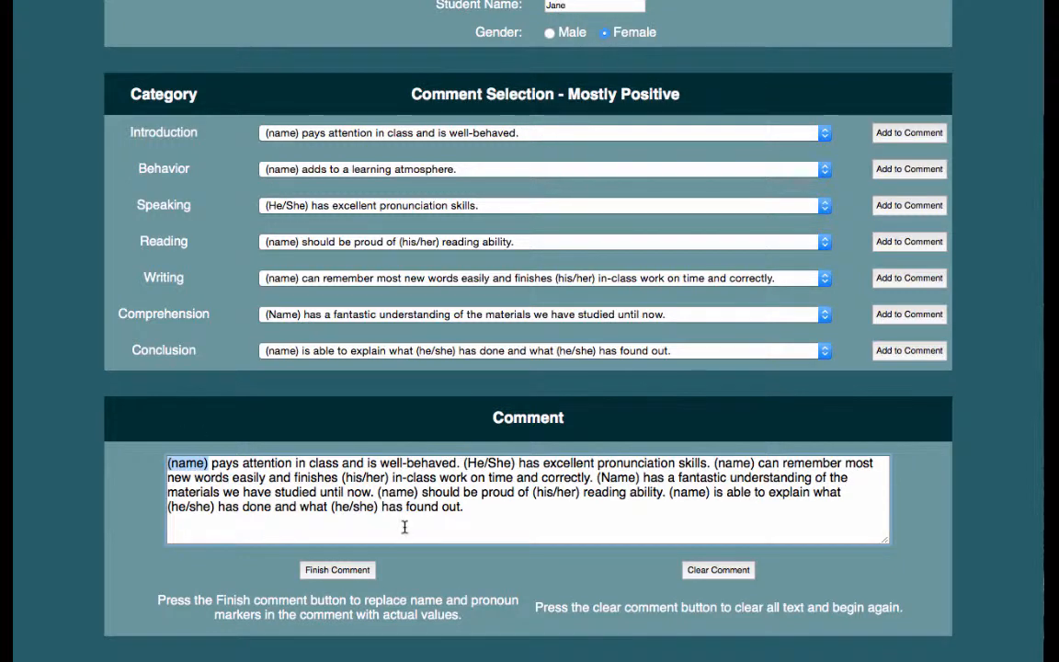
click(359, 573)
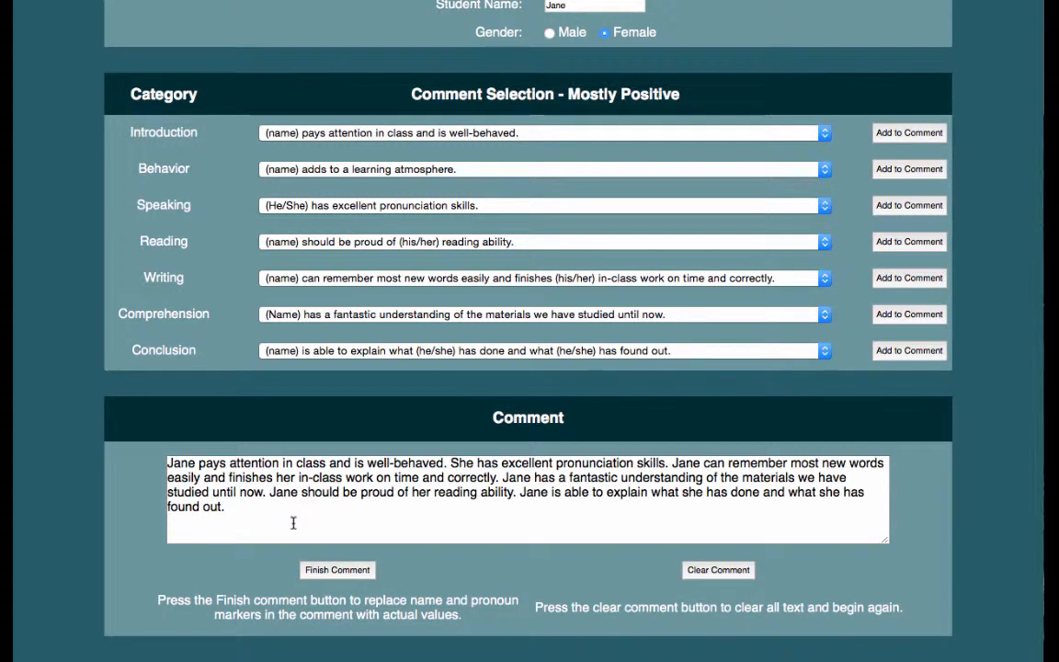
Select the finished comment text, clear the comment and student details, and load a fresh set of Mostly Positive comments.
drag(293, 522, 122, 430)
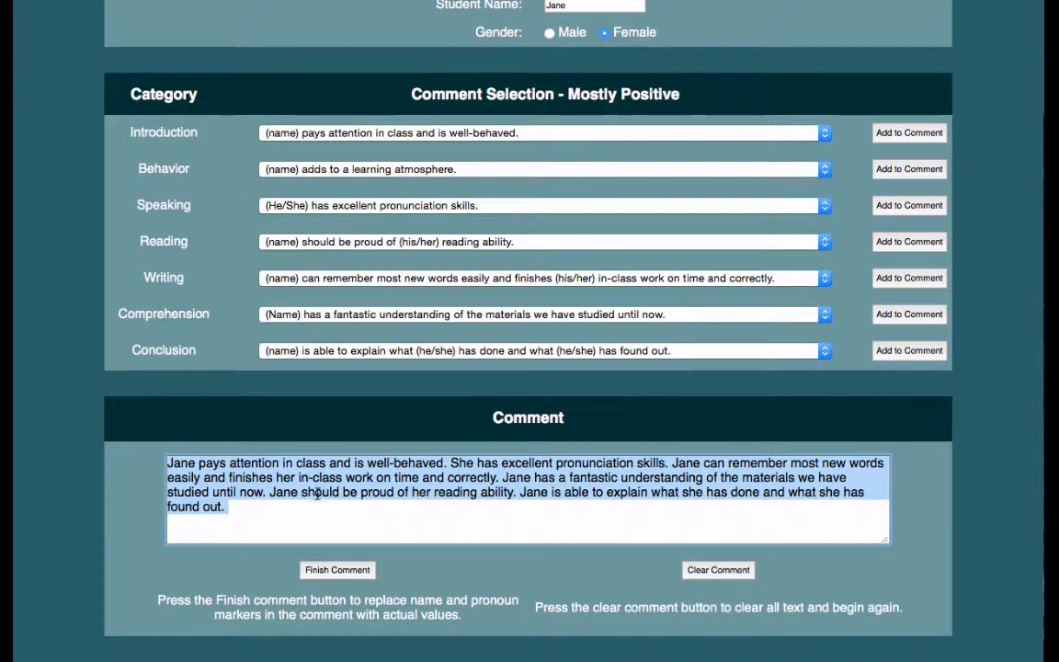
click(692, 572)
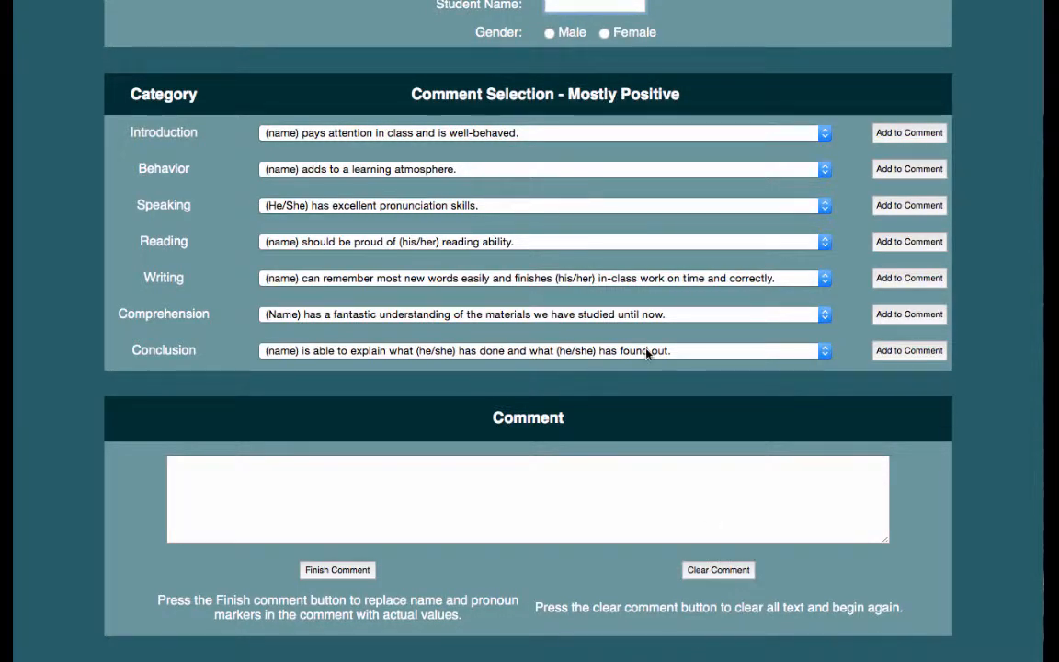
scroll(646, 353, up, 1)
scroll(646, 353, up, 3)
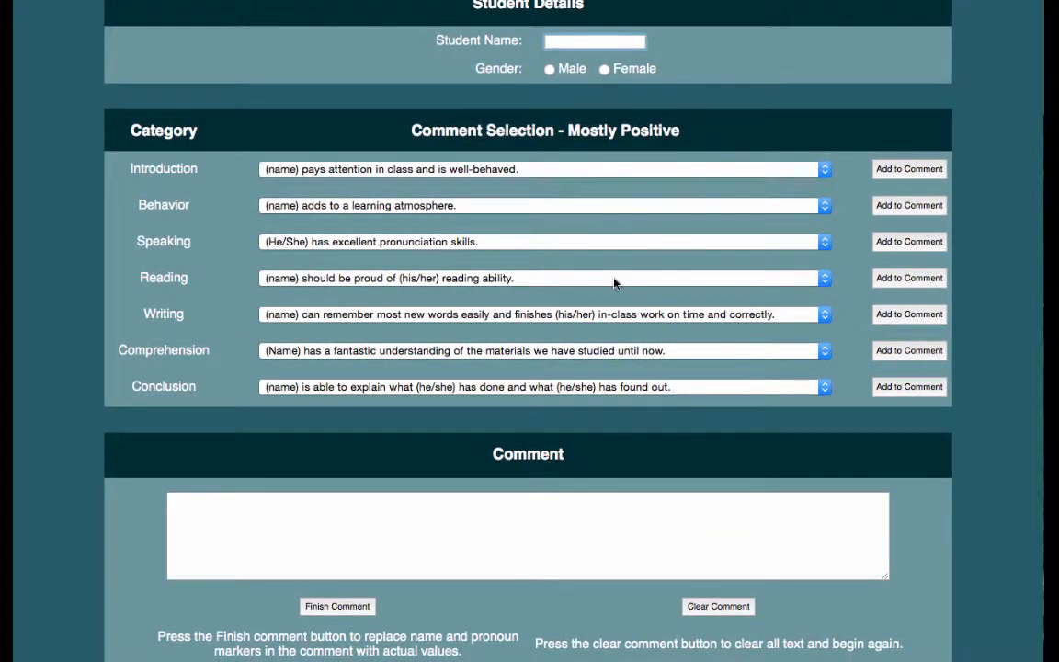
scroll(614, 282, up, 10)
click(555, 116)
Look through the new Introduction sentences available in the Mostly Positive selection.
scroll(555, 116, down, 5)
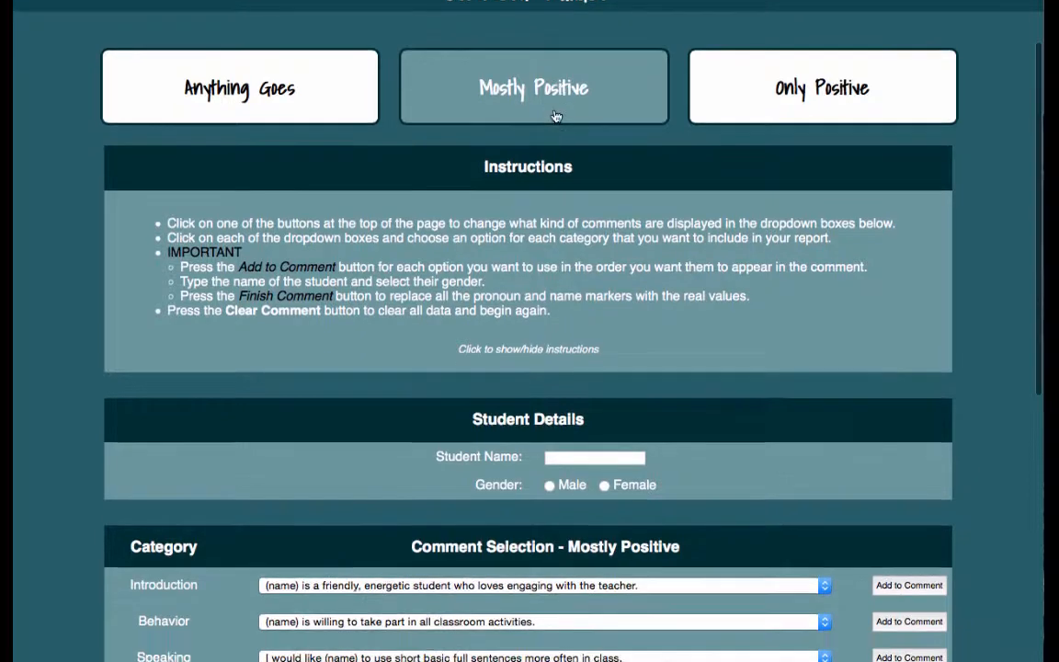
click(639, 364)
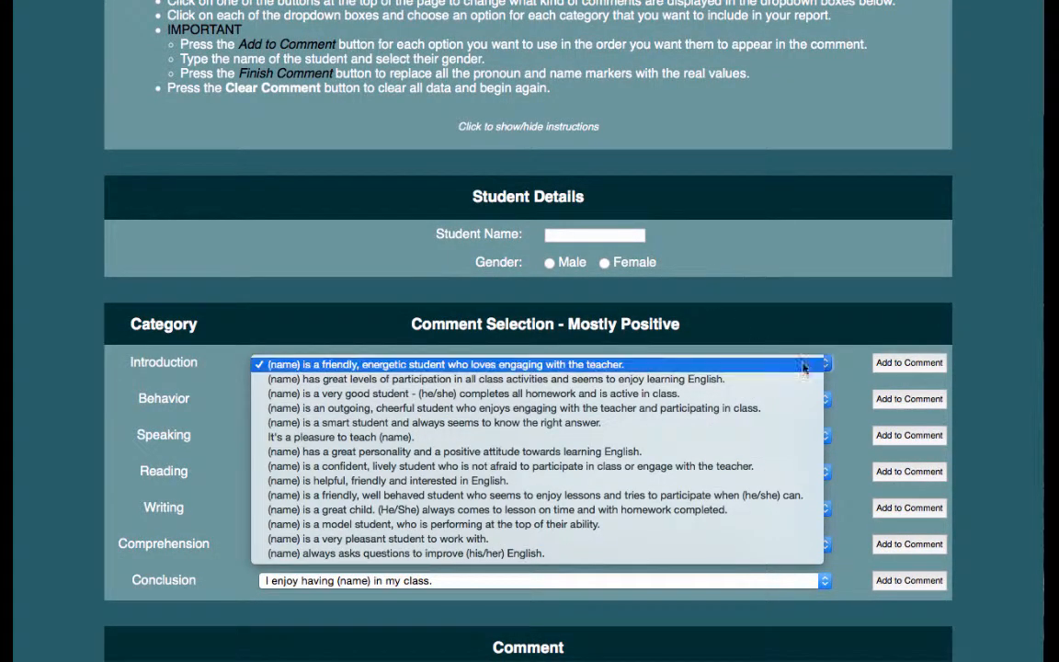
click(759, 364)
Enter the next student's first name and switch the comment selection to Anything Goes.
click(601, 236)
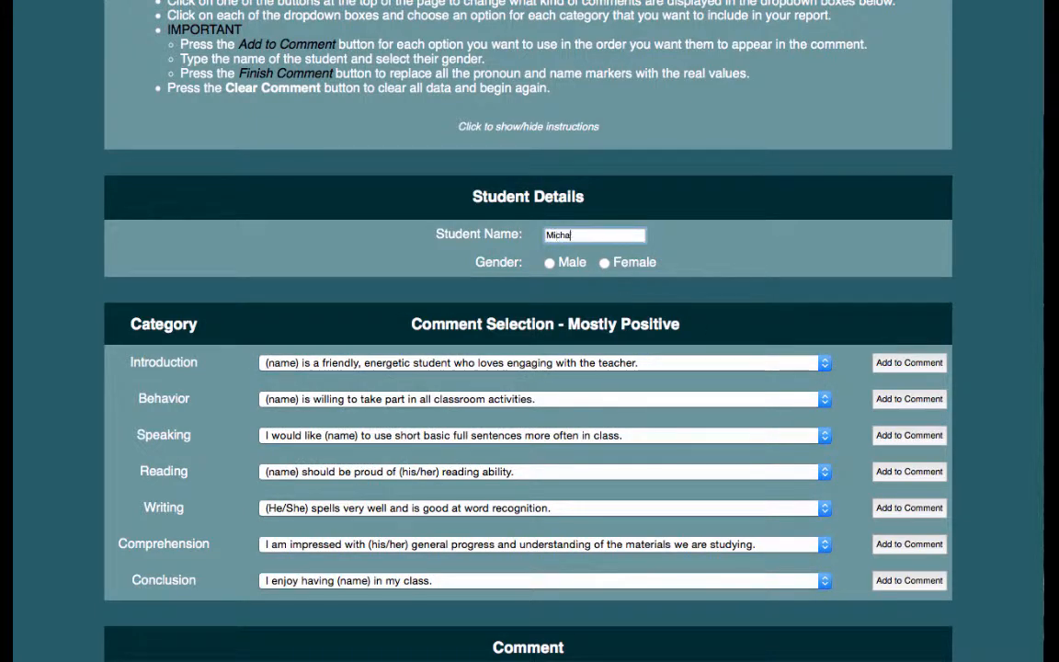
scroll(589, 237, up, 3)
click(282, 158)
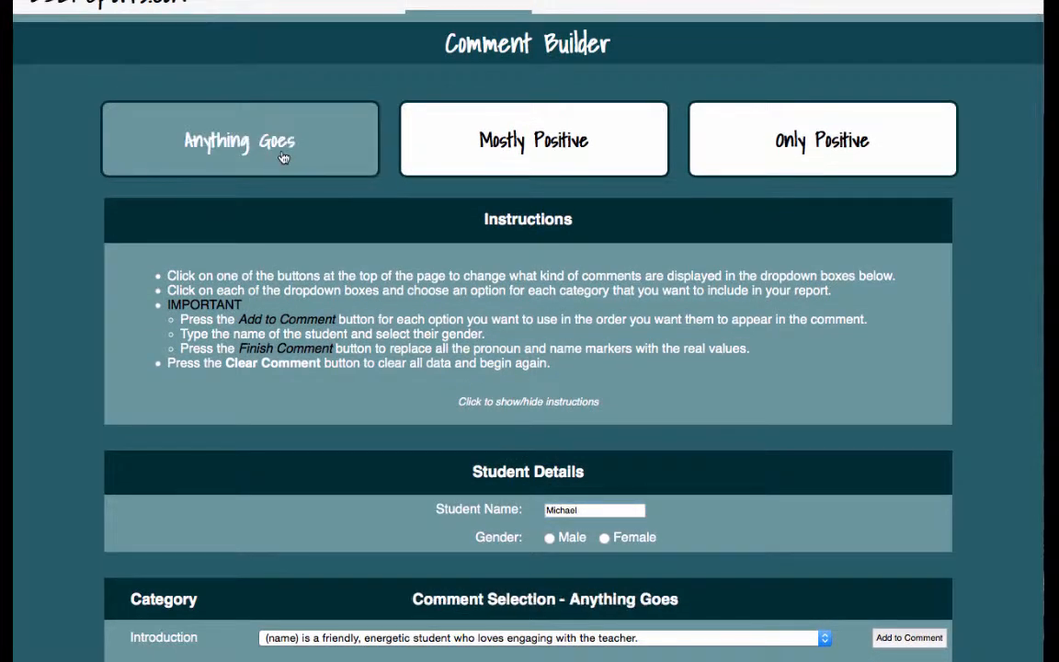
Look through the Introduction sentences available in the Anything Goes selection.
scroll(551, 414, down, 3)
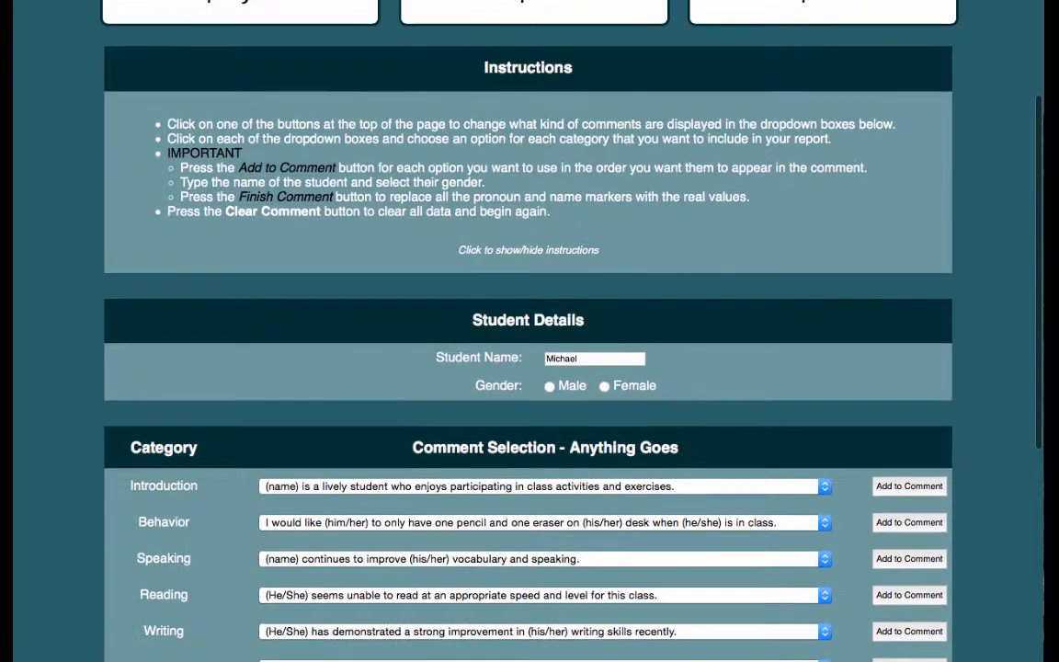
click(591, 485)
scroll(489, 564, down, 2)
click(709, 244)
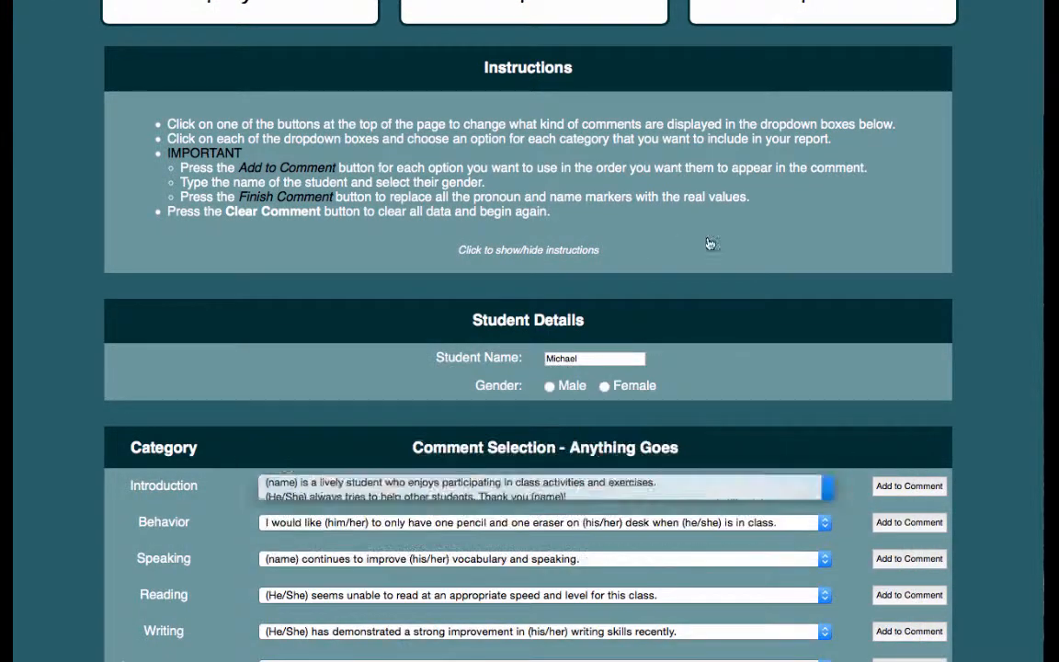
scroll(650, 389, up, 1)
scroll(650, 389, up, 3)
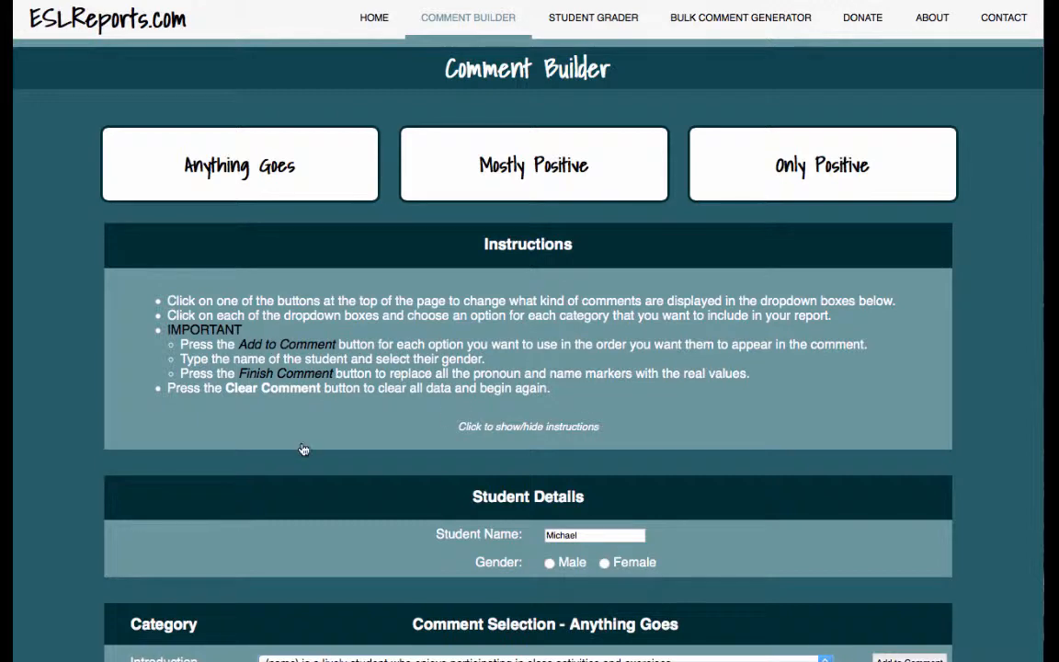
Open the Student Grader, enter the student's first name and set the gender to Female.
click(615, 32)
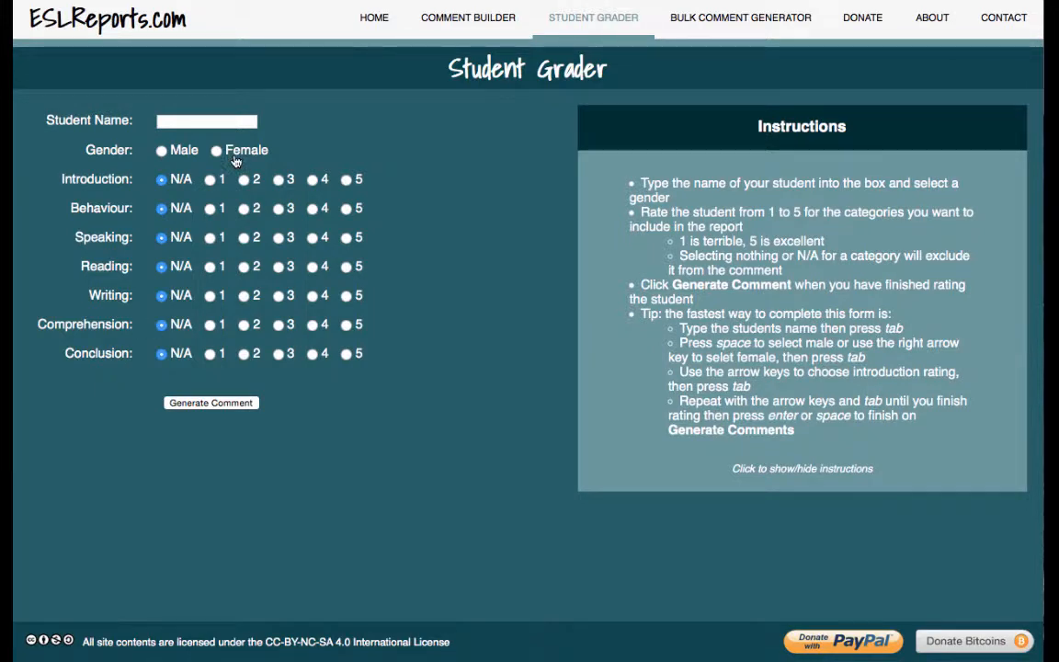
click(203, 124)
text(Jane)
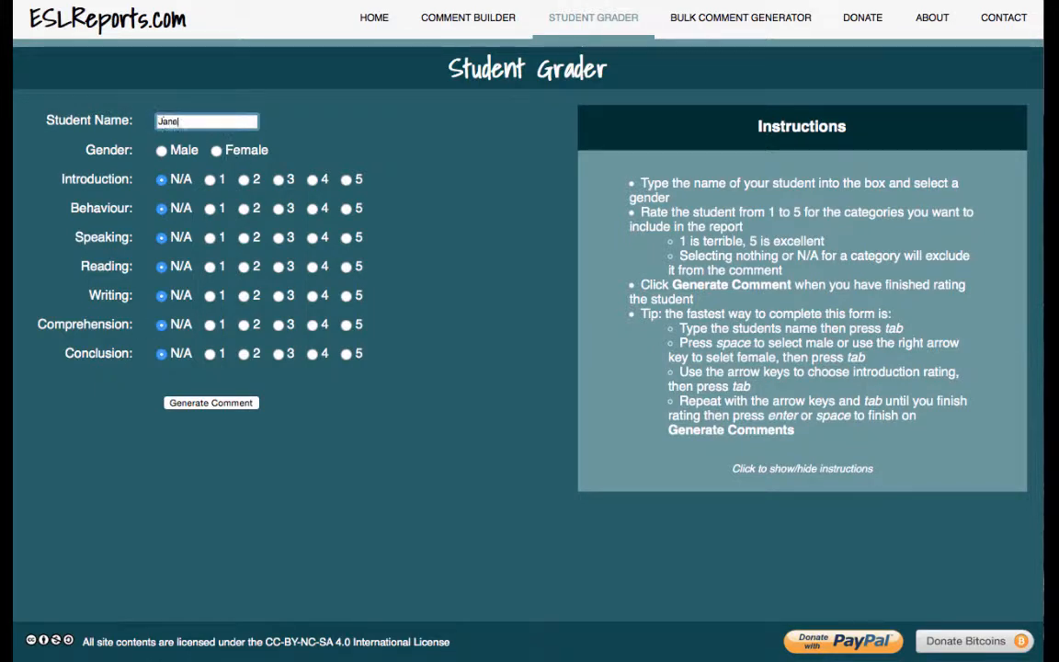
key(Tab)
key(Right)
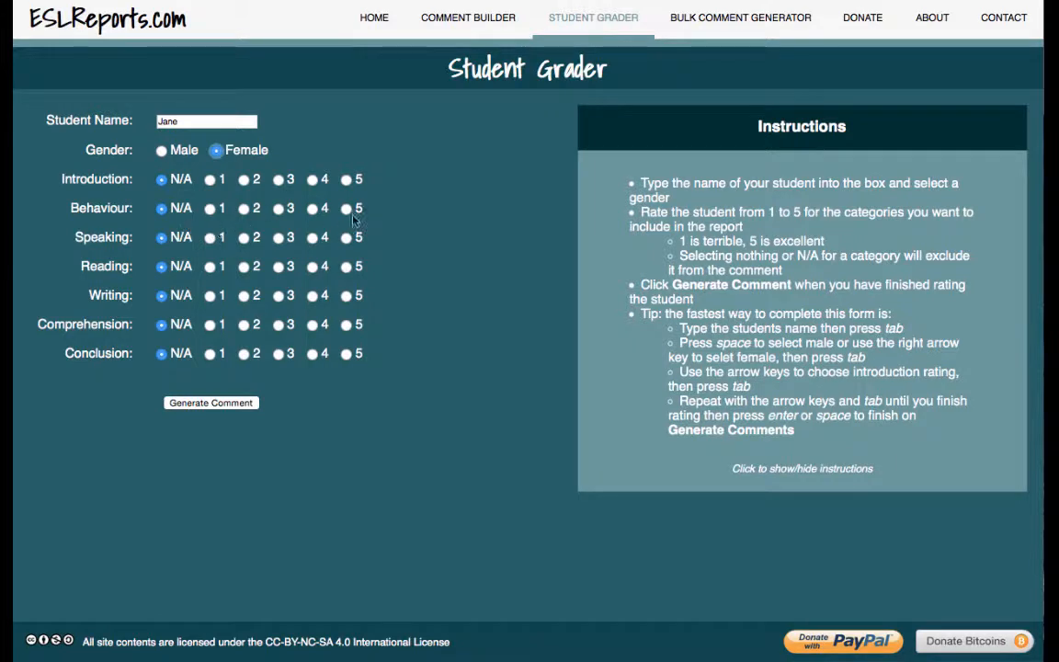
Rate the student 4 for Introduction and 2 for Behaviour.
key(Tab)
key(Right)
key(Right)
key(Right)
key(Right)
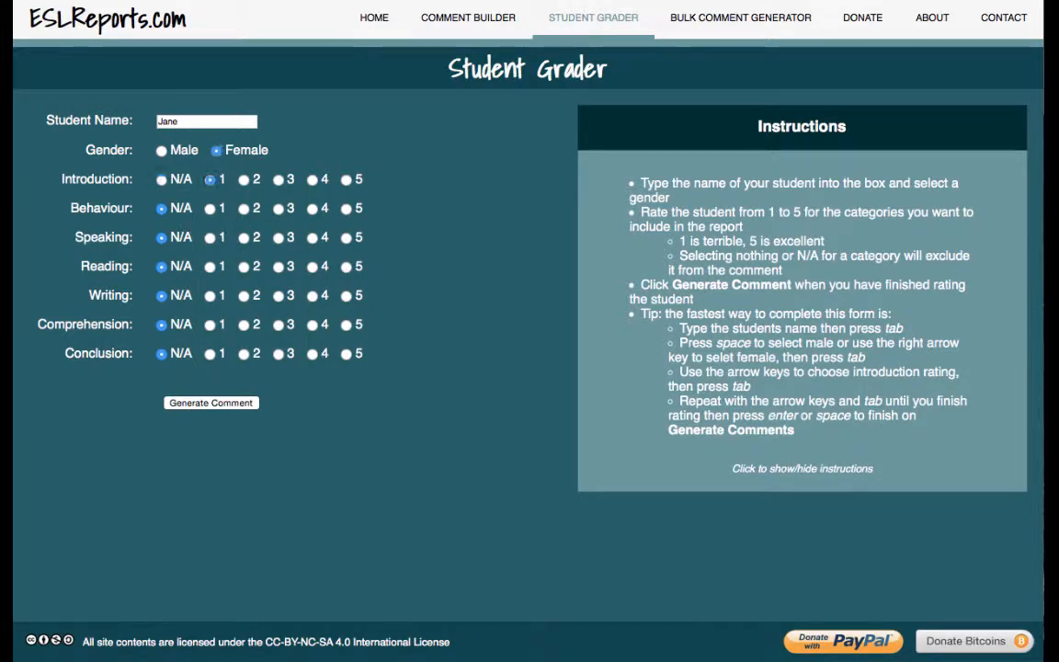
key(Tab)
key(Right)
key(Right)
Rate the student 2 for Speaking and 4 for Reading.
key(Tab)
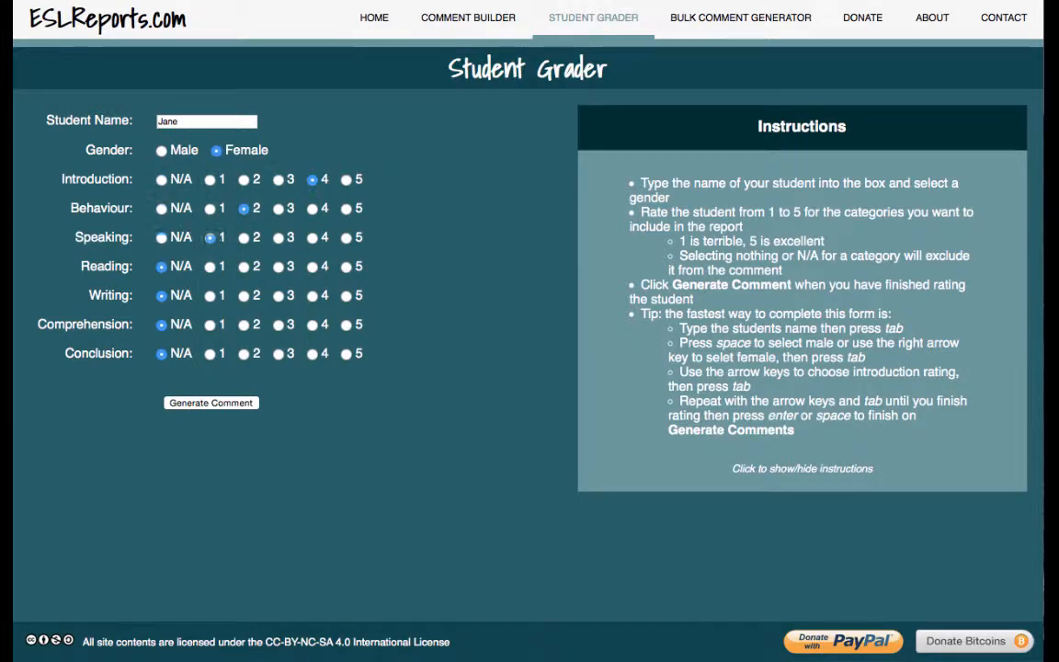
key(Right)
key(Right)
key(Tab)
key(Right)
key(Right)
key(Right)
key(Right)
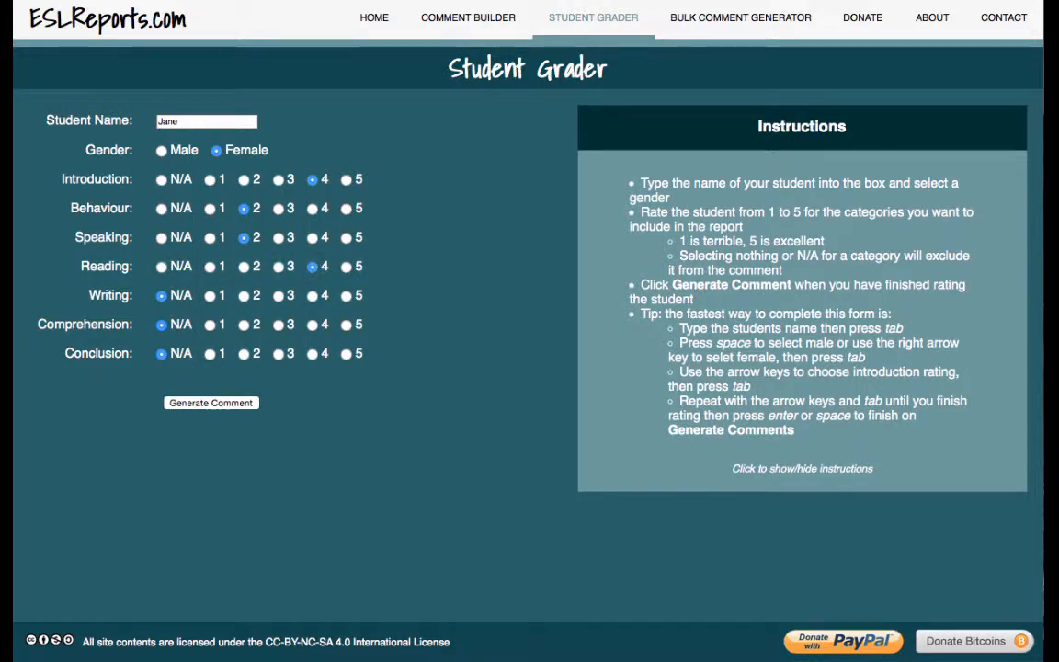
Leave Writing and Comprehension at N/A, rate Conclusion 4, and generate the comment.
key(Tab)
key(Tab)
key(Tab)
key(Right)
key(Right)
key(Right)
key(Right)
click(225, 405)
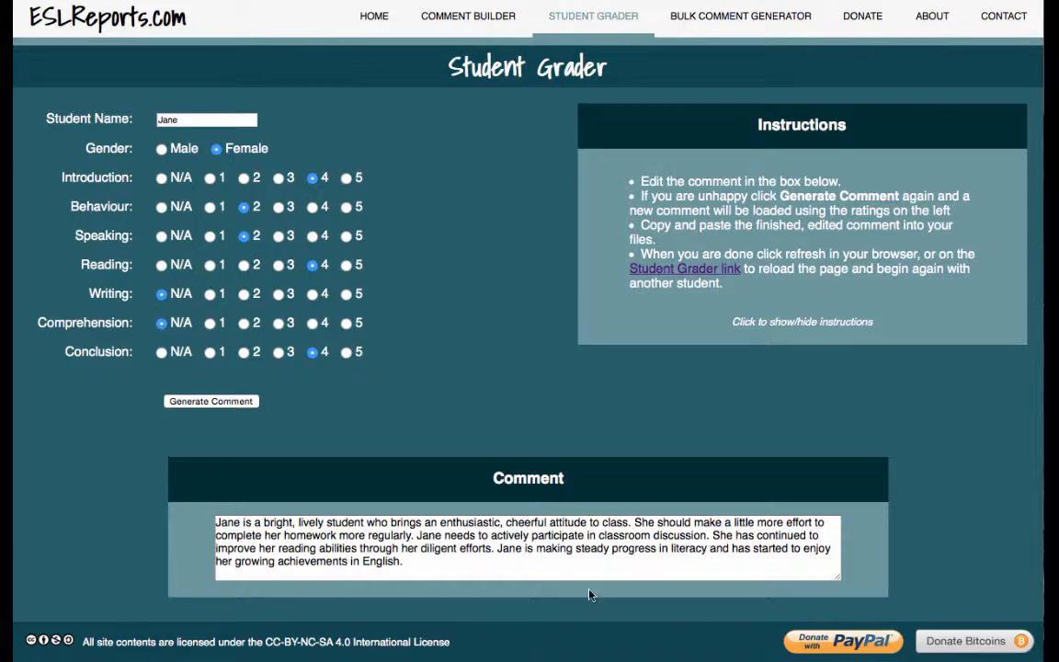
Select the whole generated comment text, then generate a different comment from the same ratings.
drag(467, 571, 206, 519)
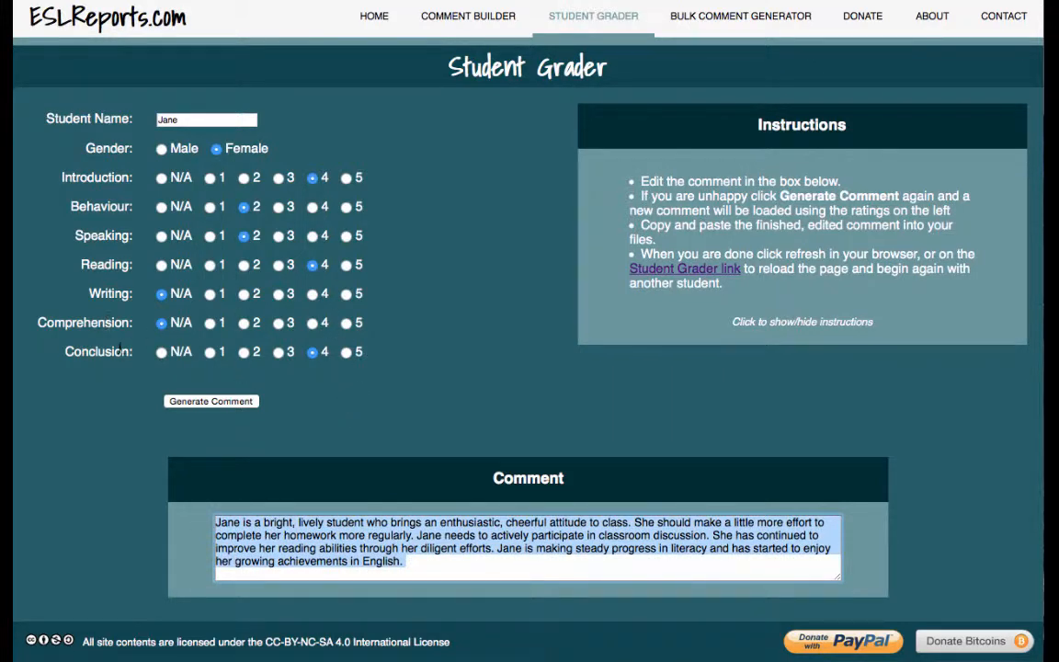
click(221, 401)
click(220, 400)
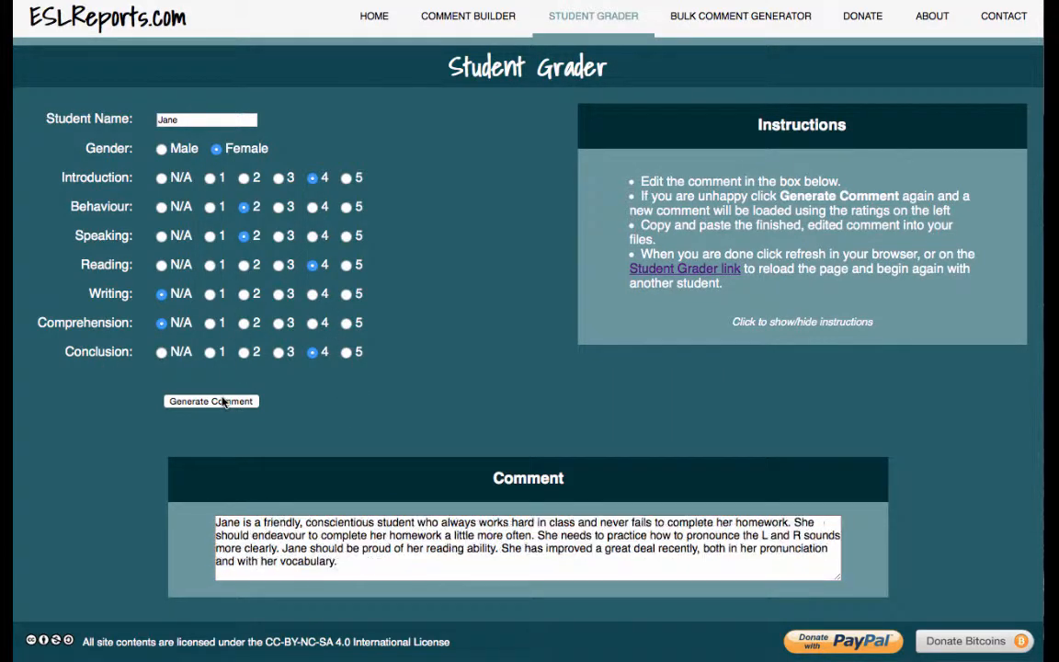
Change the Behaviour rating to 3 and generate the comment again.
click(288, 209)
click(235, 401)
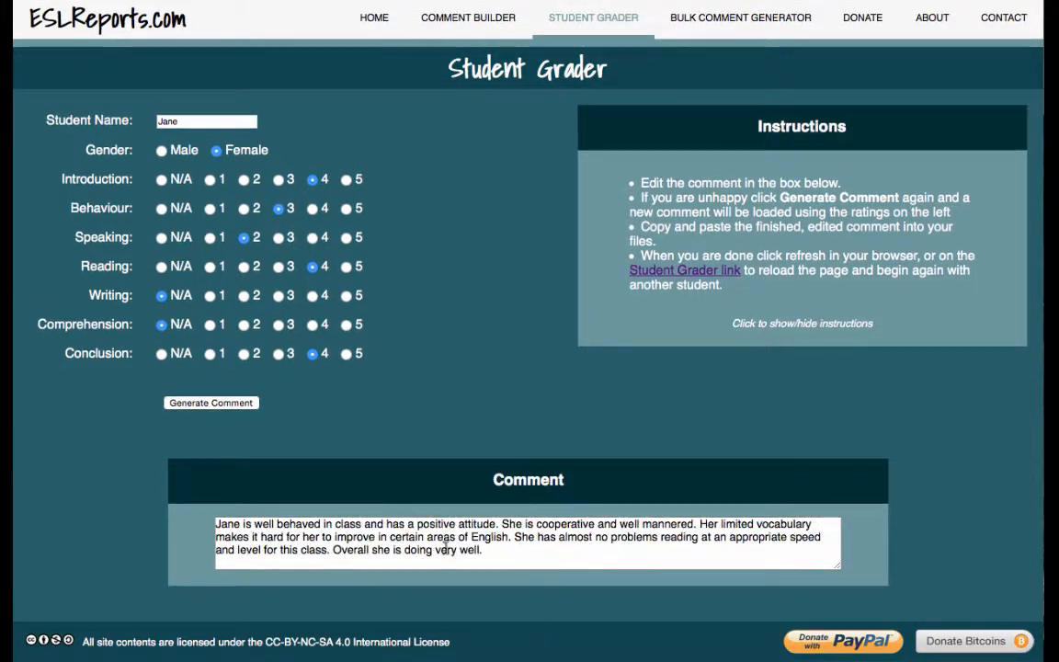
Reload the Student Grader with a blank form and switch to the Bulk Comment Generator.
click(693, 274)
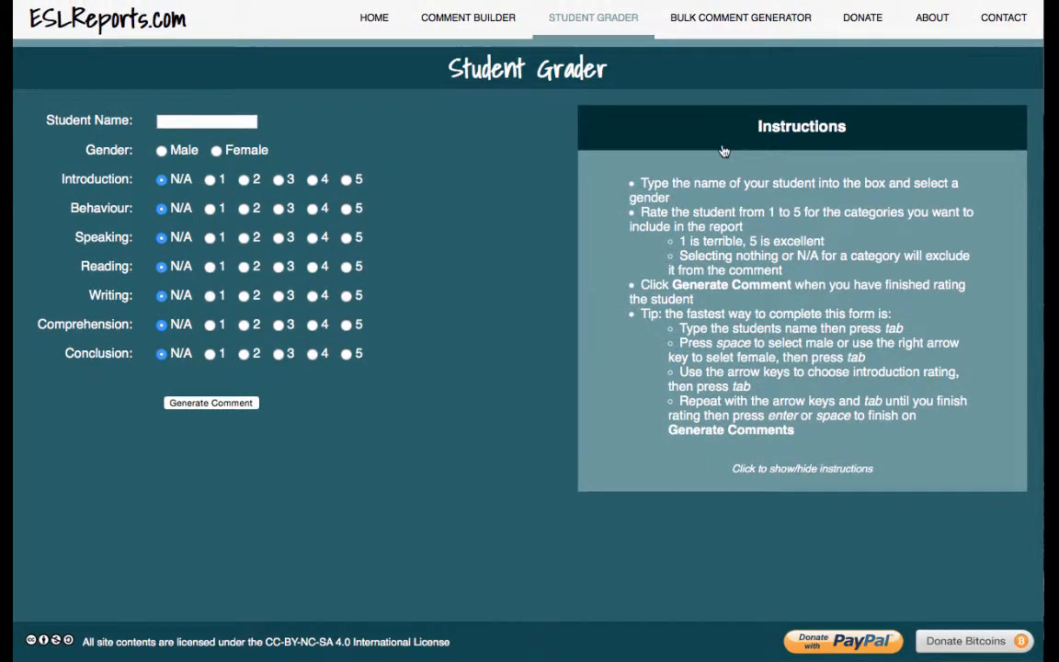
click(728, 33)
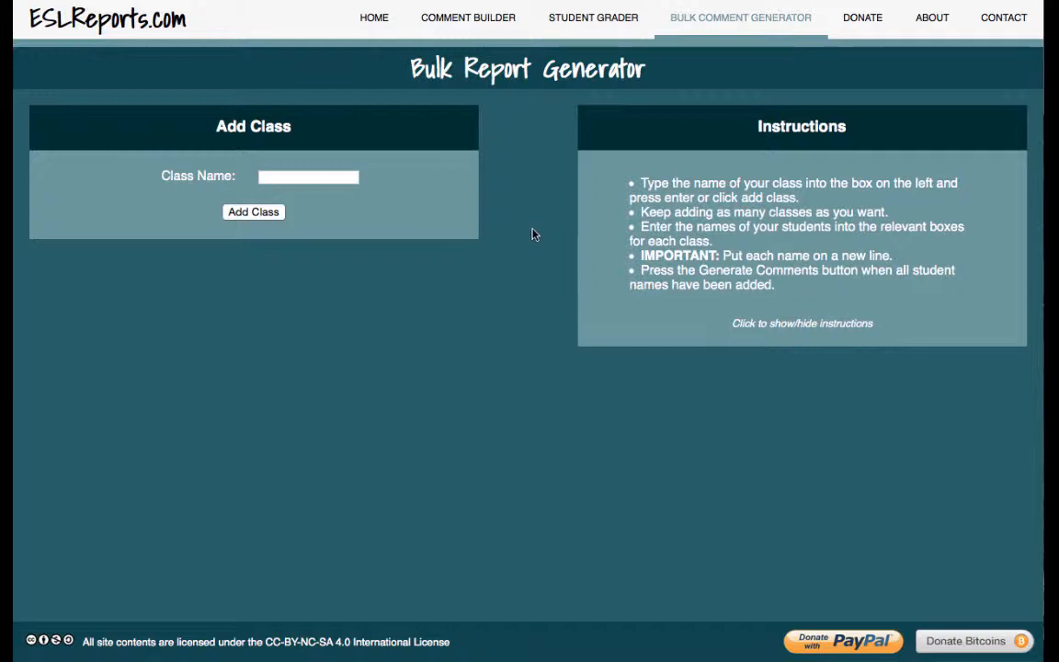
Add five classes named Red, Blue, Green, Orange and Purple.
click(321, 178)
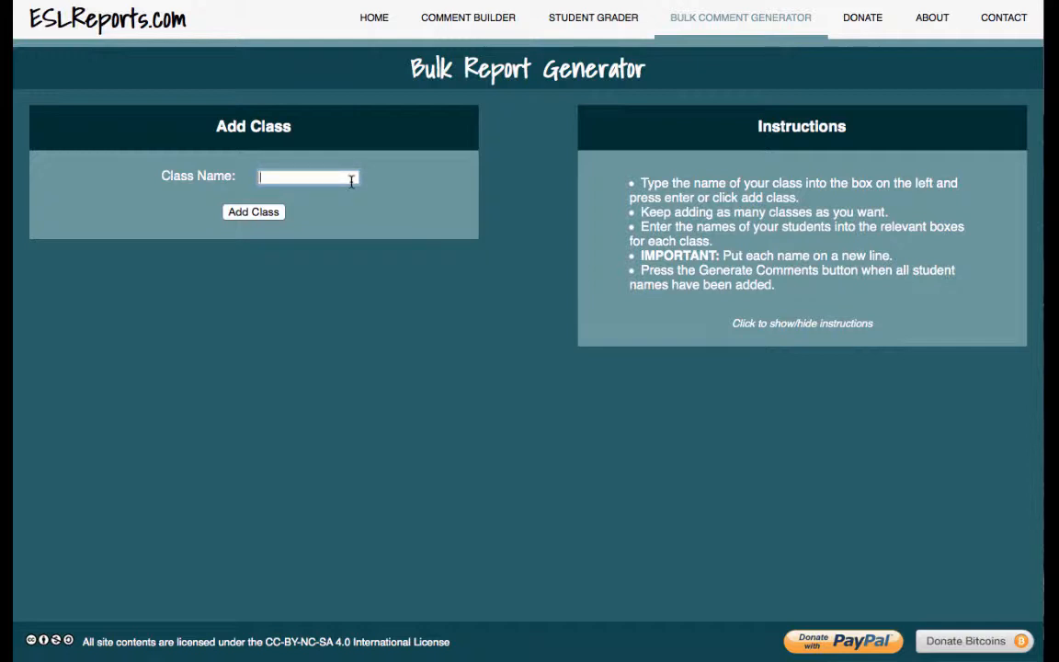
text(Red)
key(Return)
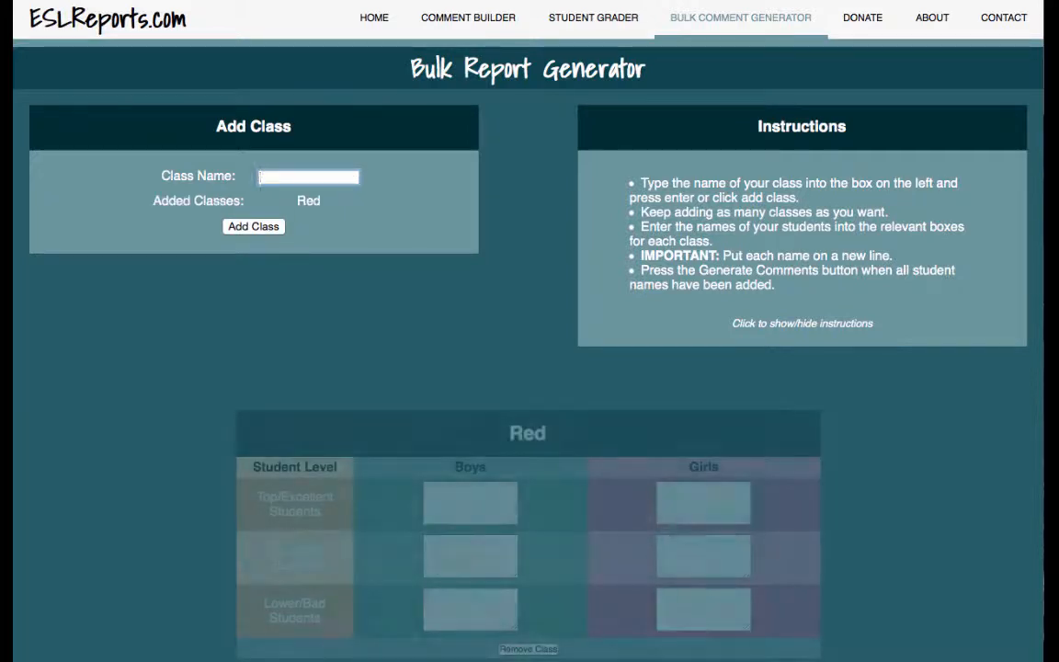
text(Blue)
key(Return)
text(Green)
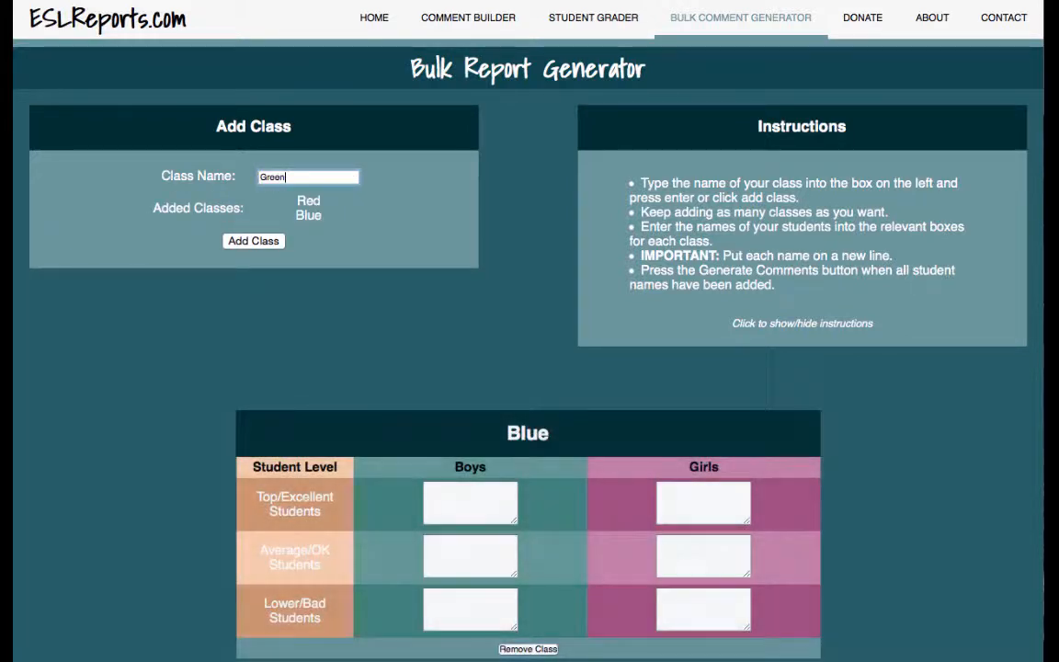
key(Return)
text(Orange)
key(Return)
text(Pur)
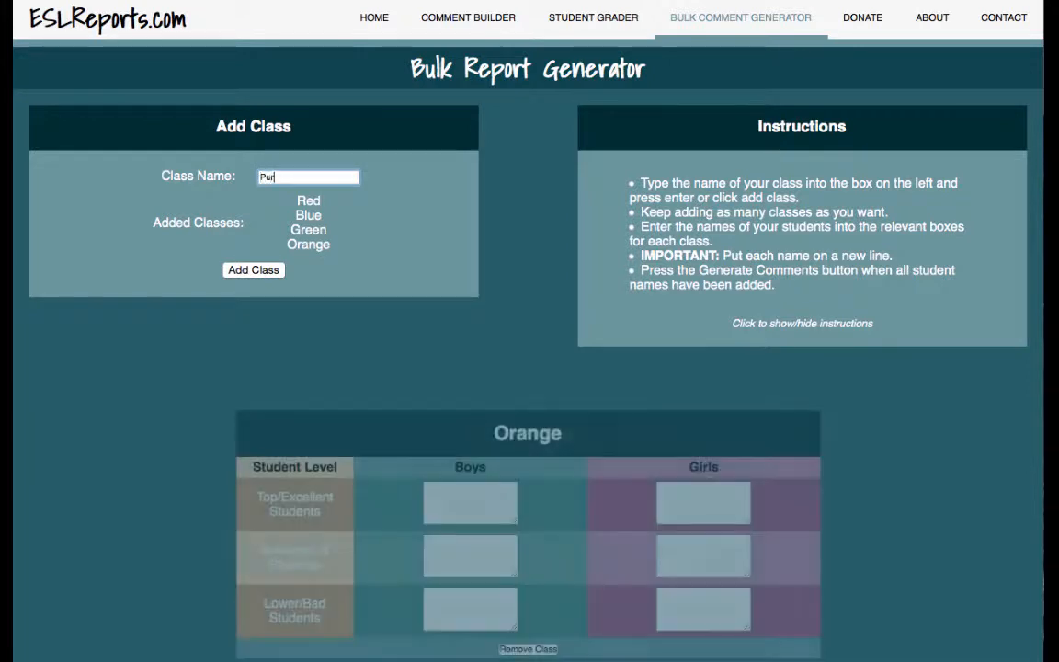
text(ple)
key(Return)
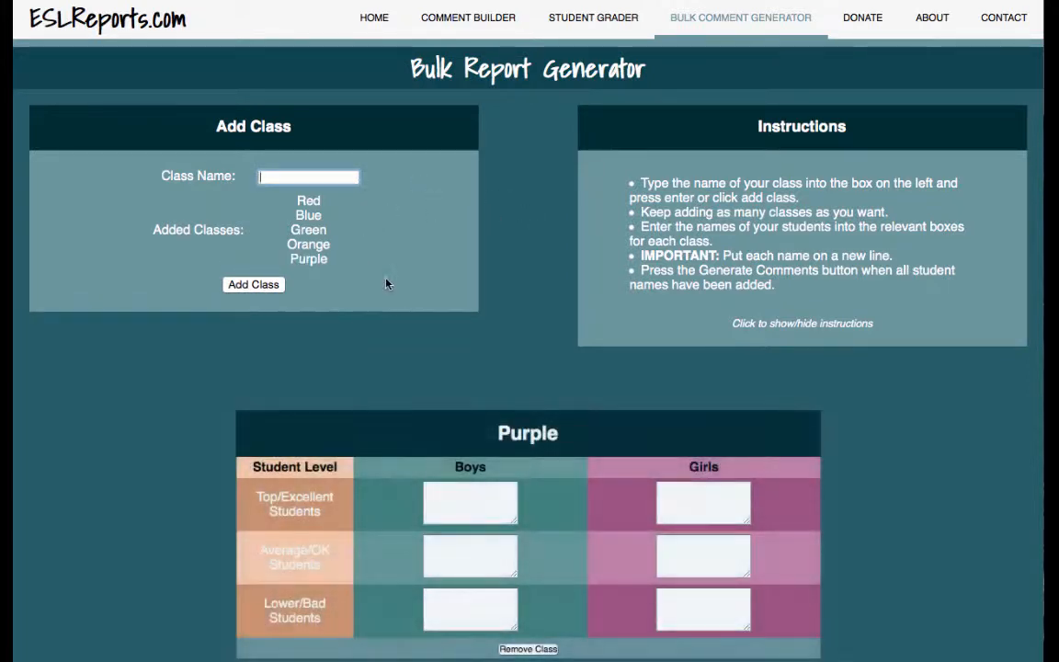
Remove the Purple class and add a class named Rainbow.
scroll(443, 211, down, 3)
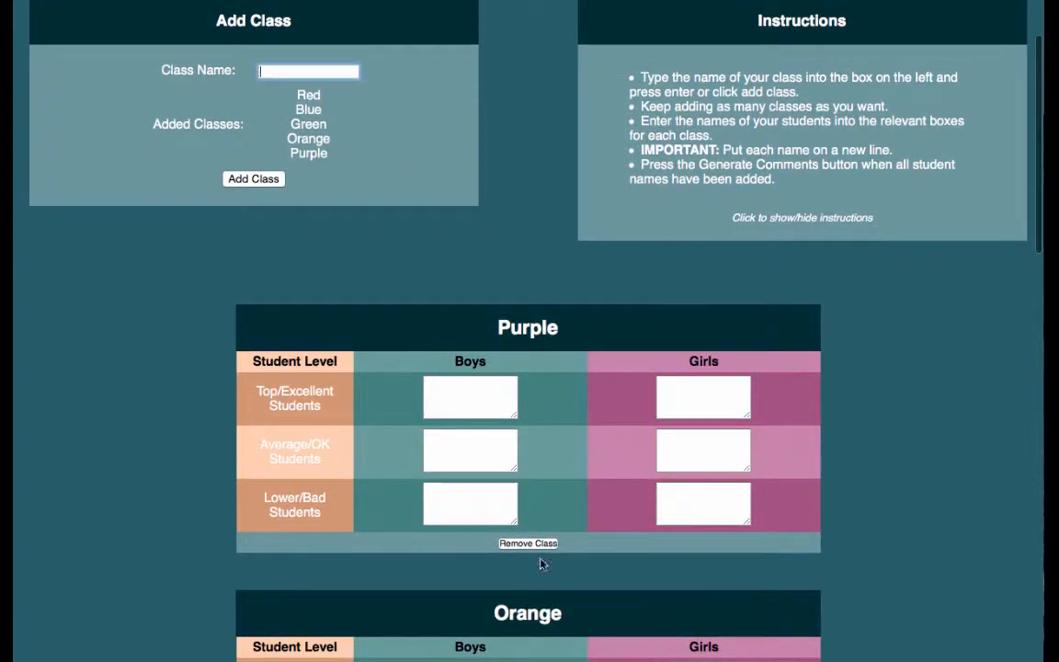
click(529, 543)
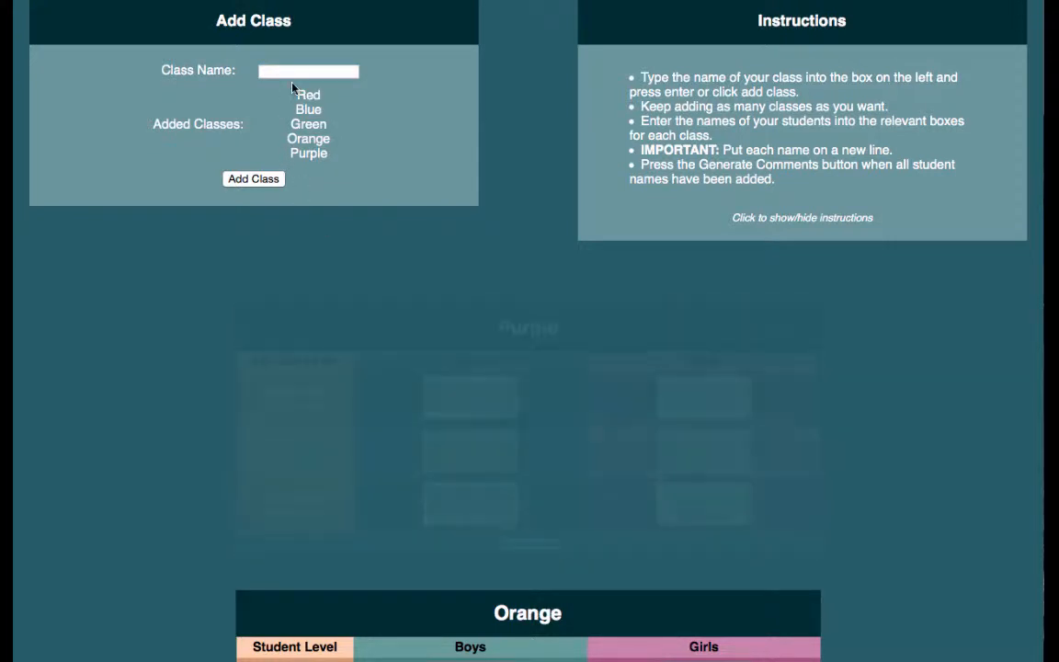
click(284, 72)
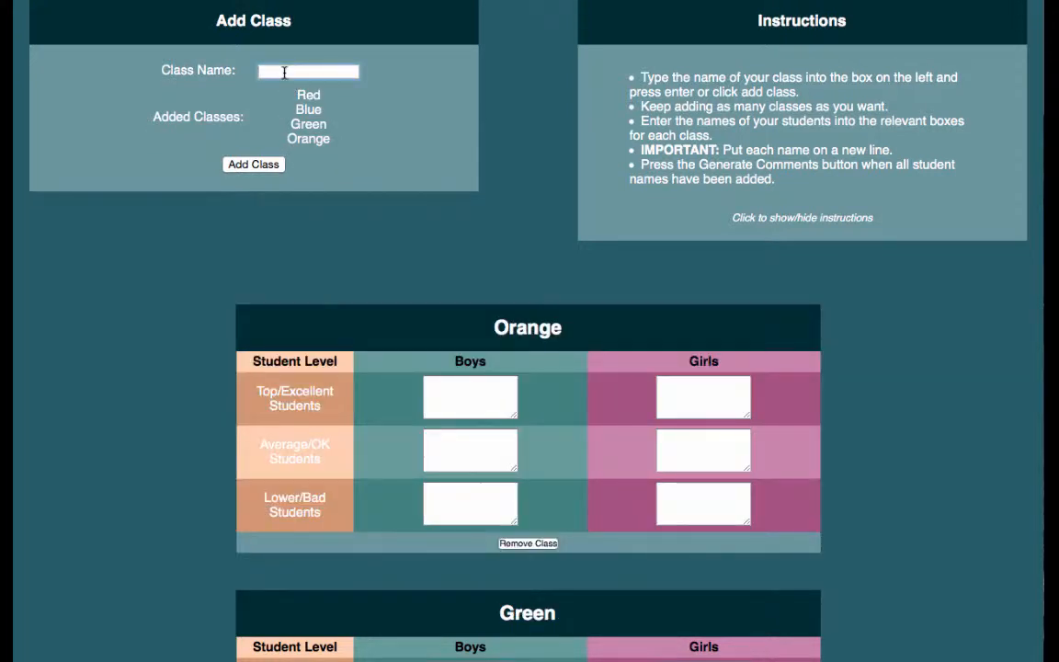
text(Rainbow)
key(Return)
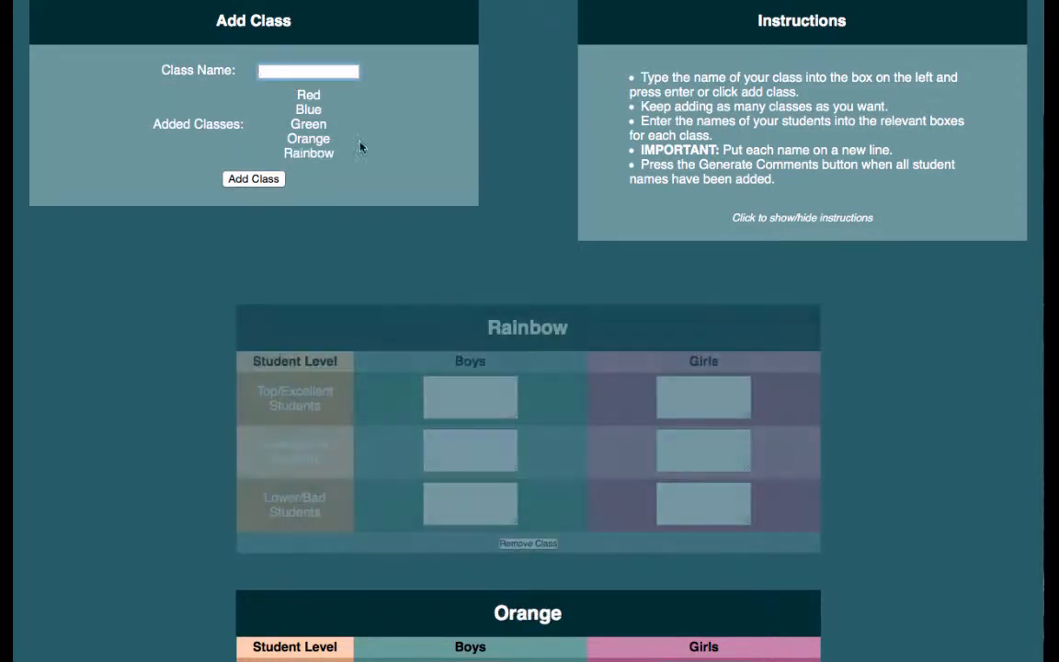
scroll(415, 208, down, 1)
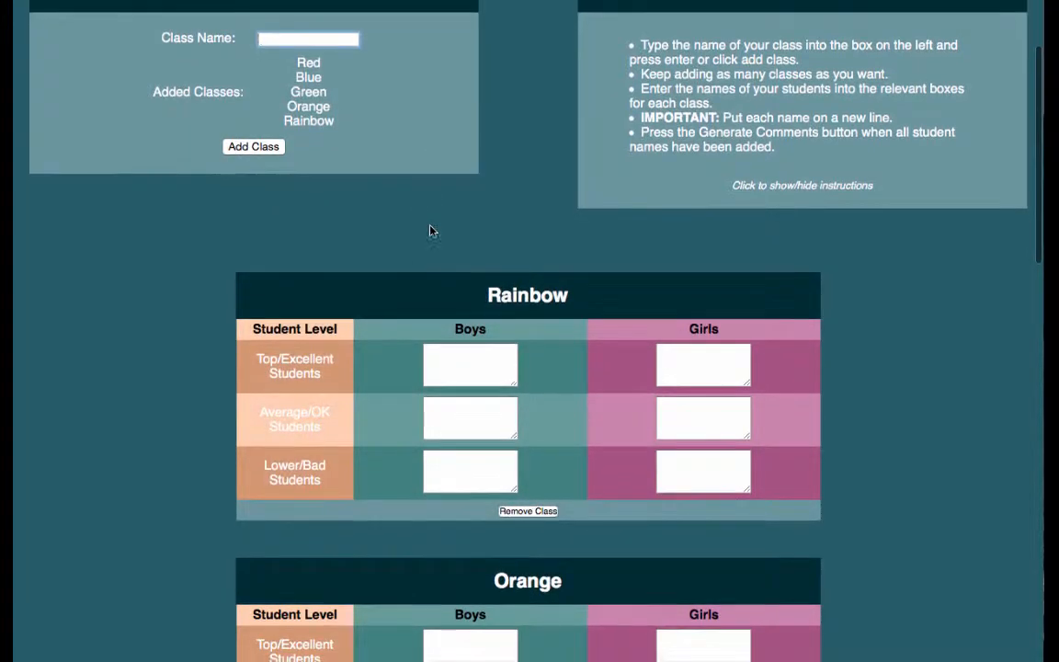
scroll(539, 469, down, 1)
scroll(552, 441, up, 2)
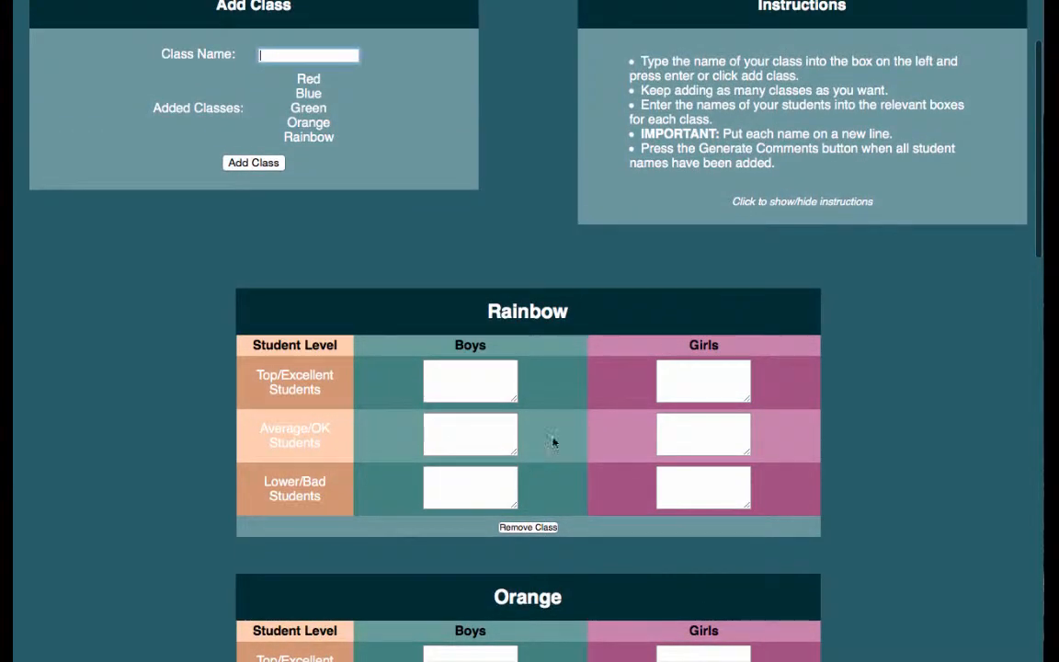
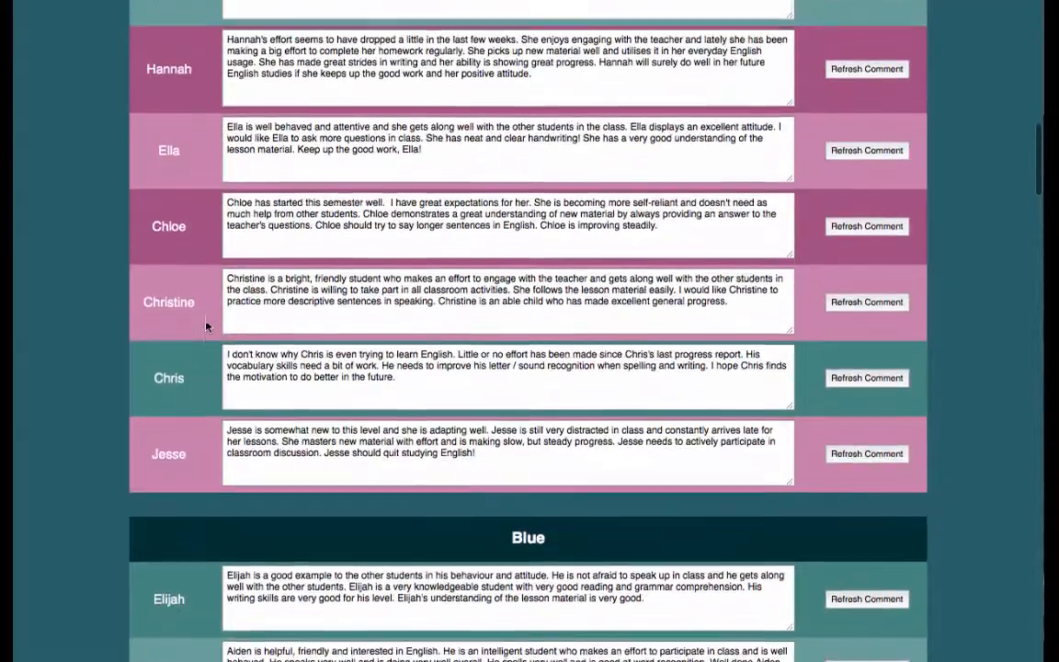
Review the generated student comments for every class, from Red down to the last class and back.
scroll(207, 325, up, 3)
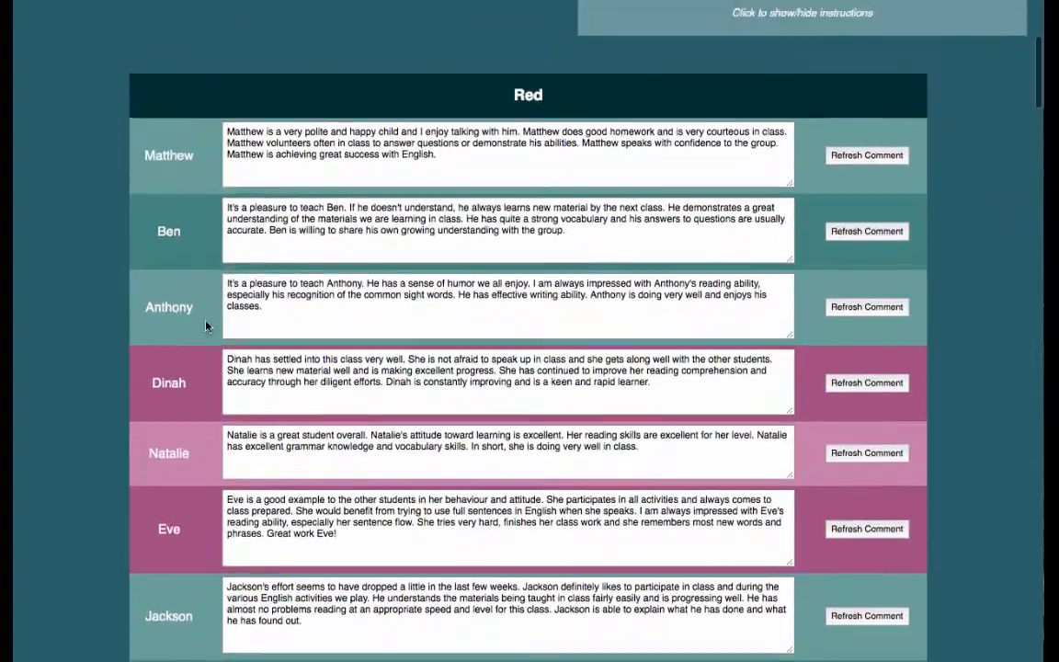
scroll(207, 325, down, 6)
scroll(207, 325, down, 12)
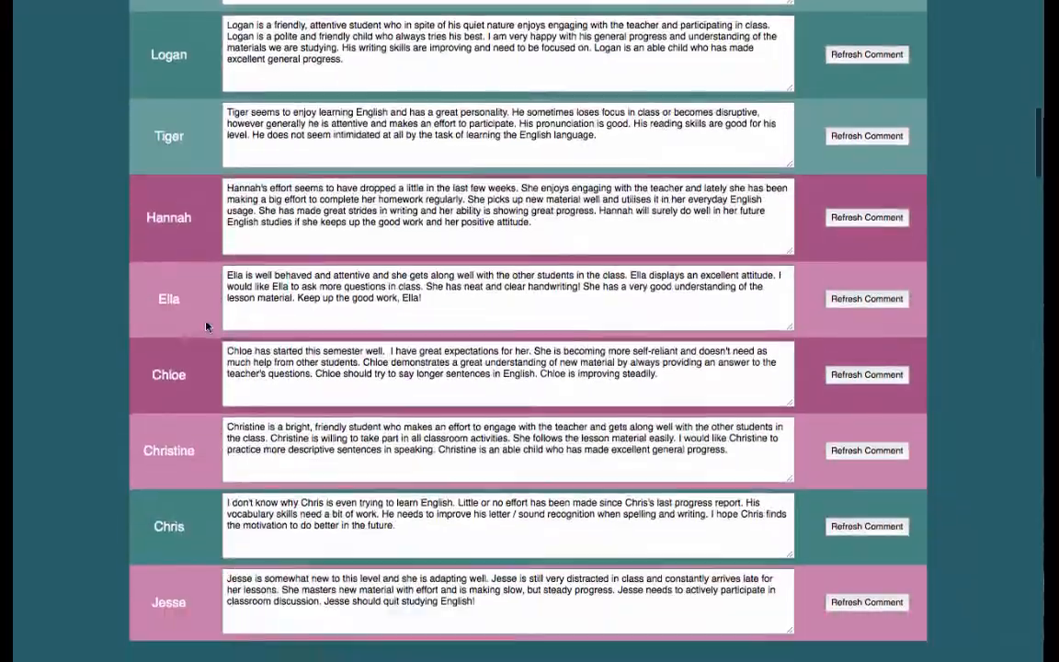
scroll(207, 325, down, 15)
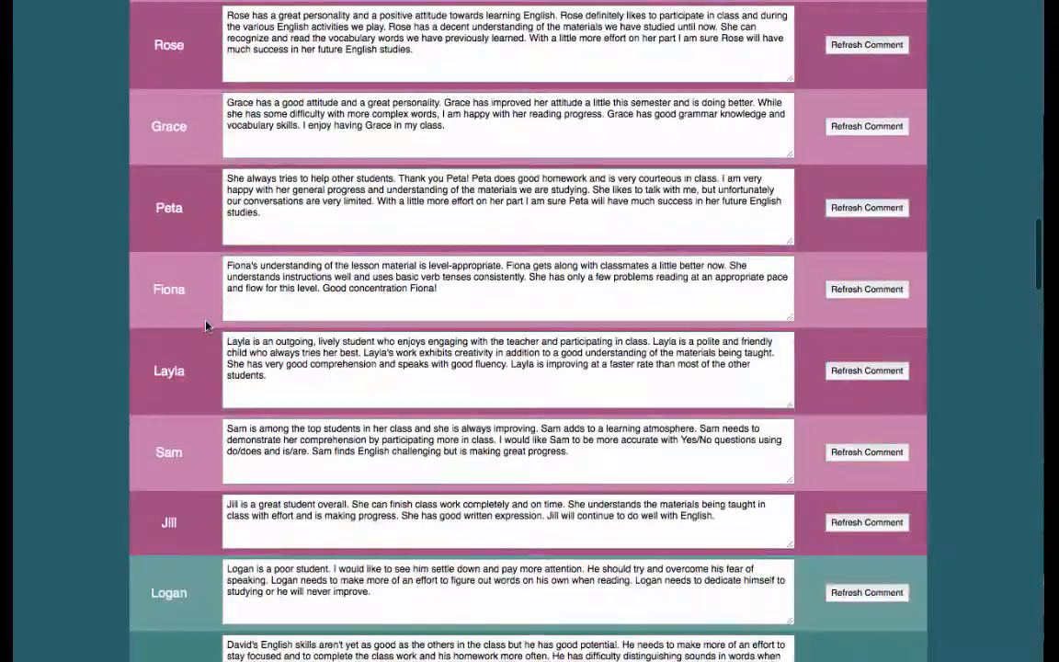
scroll(207, 326, down, 12)
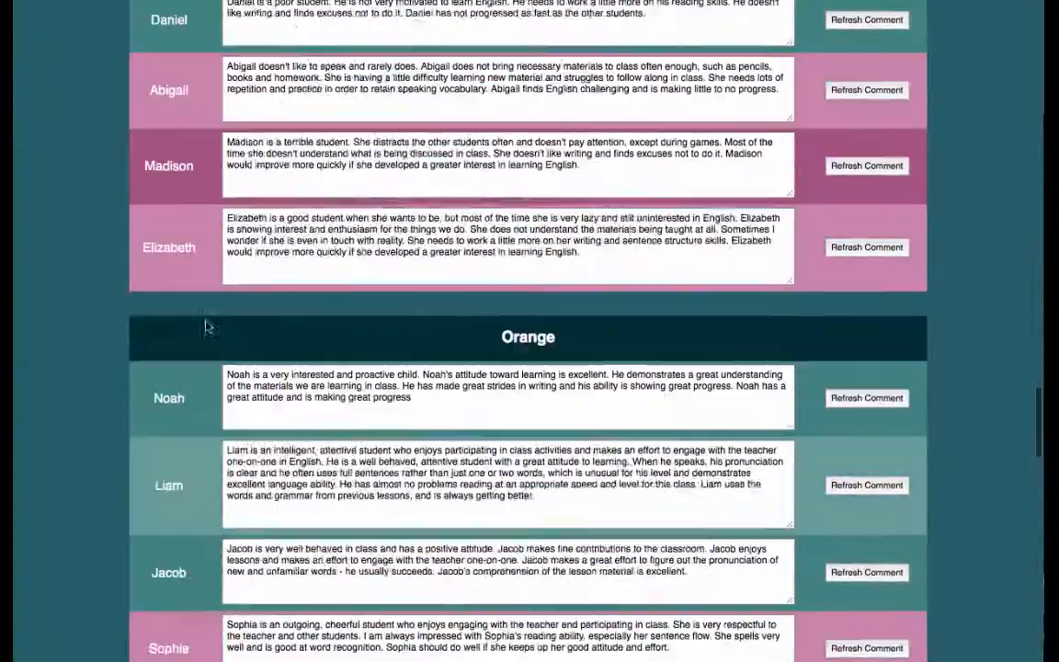
scroll(207, 326, down, 11)
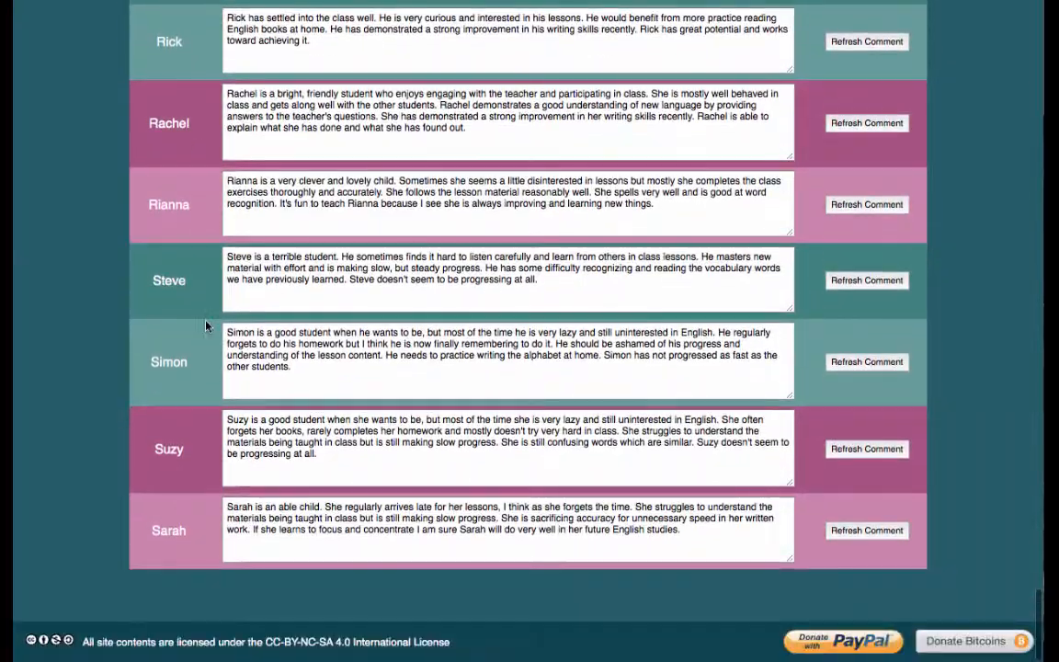
scroll(207, 325, up, 20)
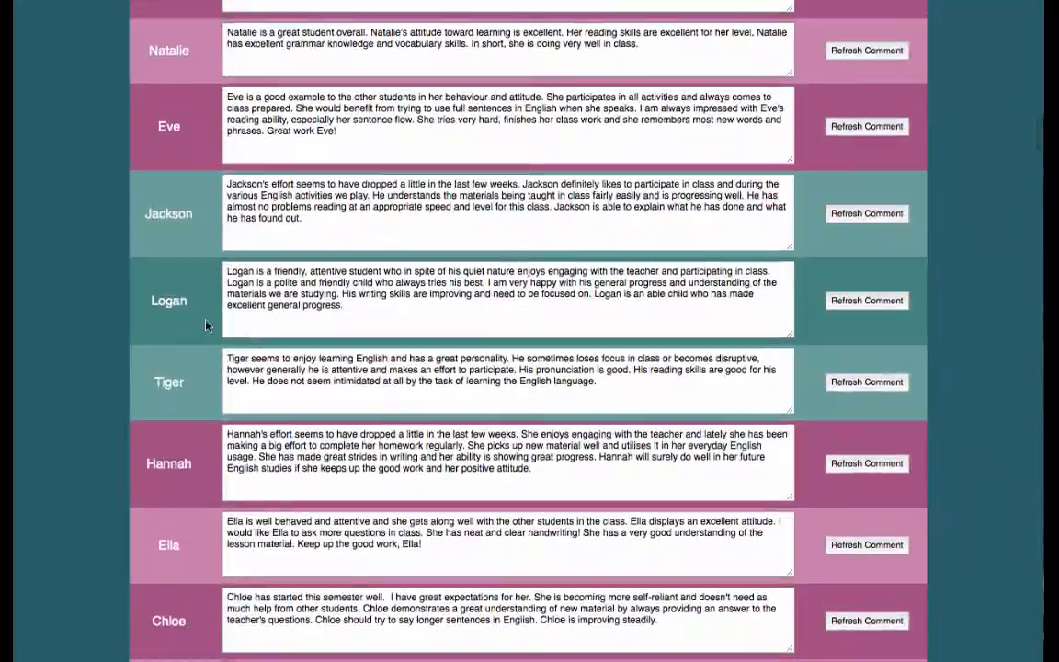
scroll(468, 329, up, 5)
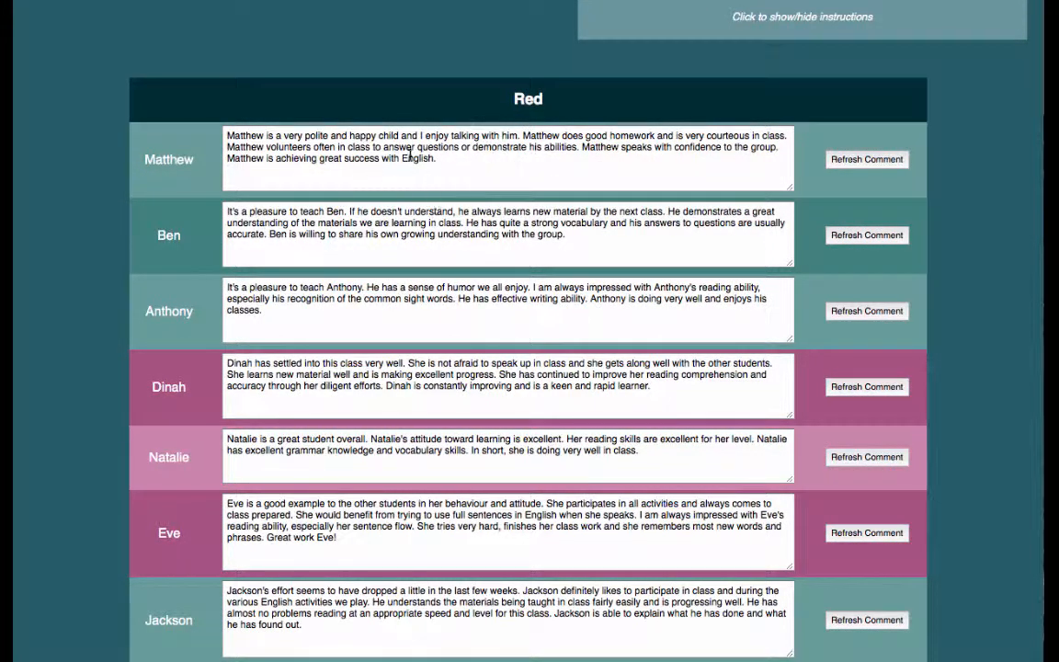
scroll(556, 245, down, 1)
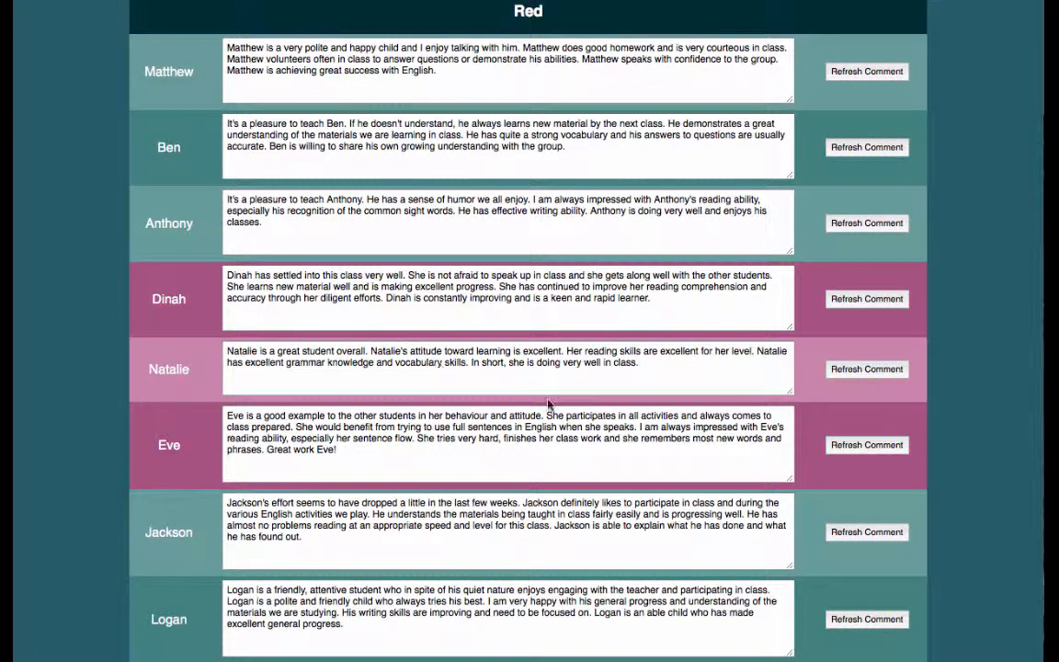
Generate a new comment for the fifth student in the Red class.
click(874, 373)
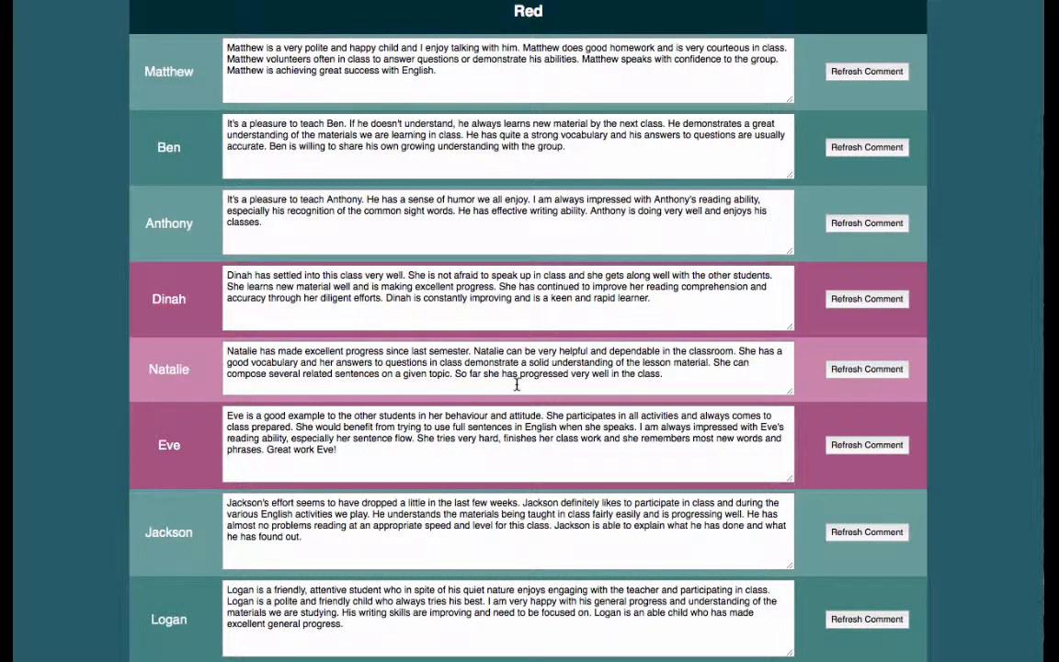
scroll(517, 384, down, 3)
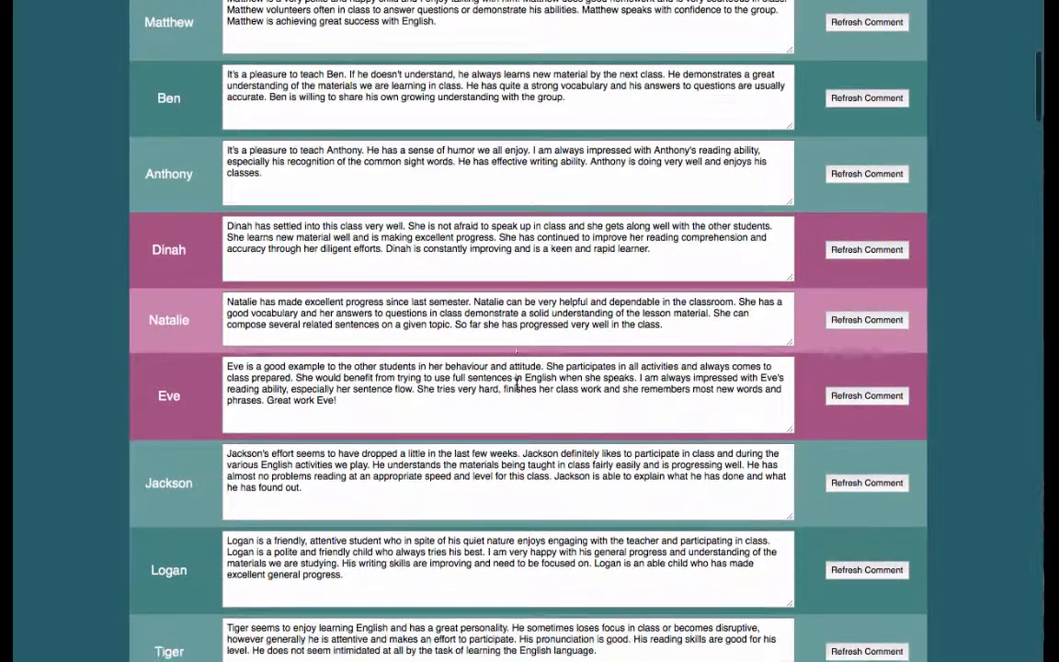
scroll(517, 384, up, 9)
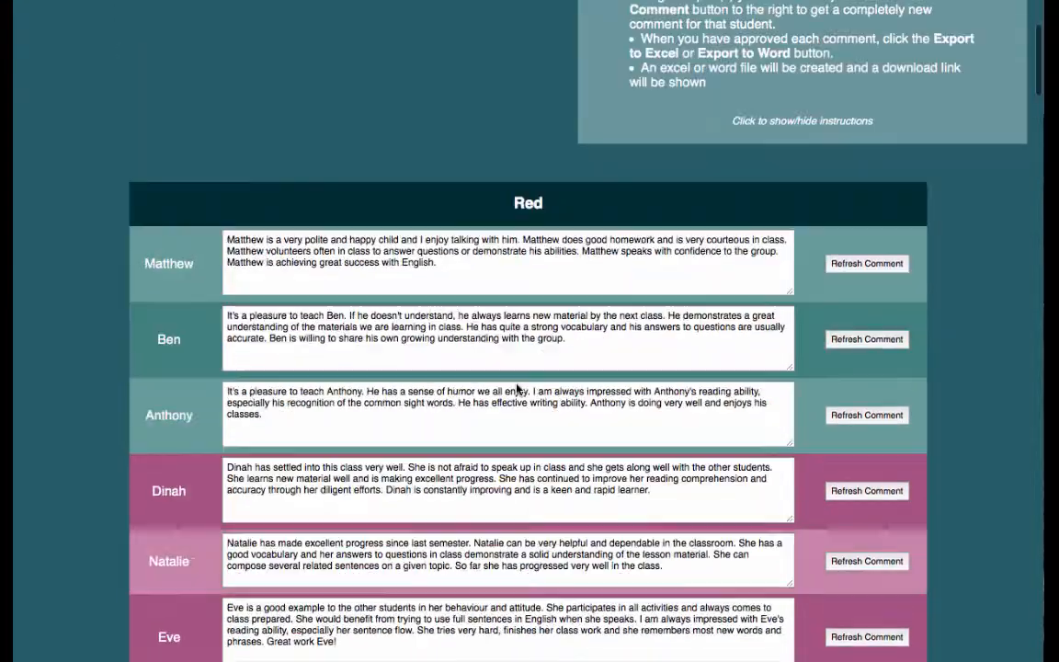
scroll(517, 388, down, 4)
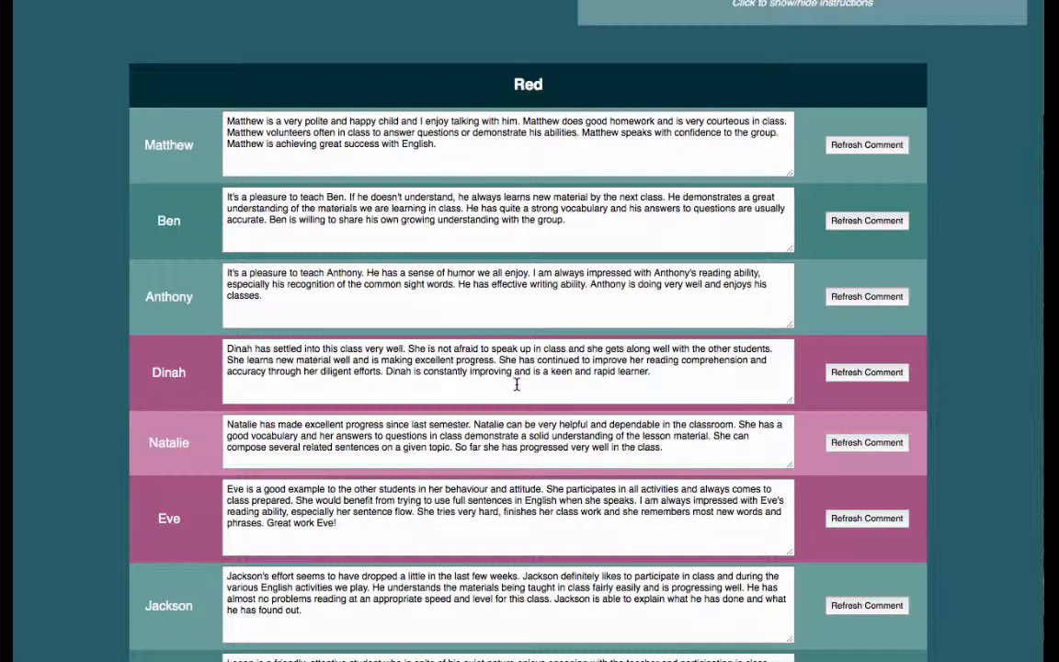
Check the remaining Red comments and generate a new comment for the second student in the Blue class.
scroll(517, 384, down, 8)
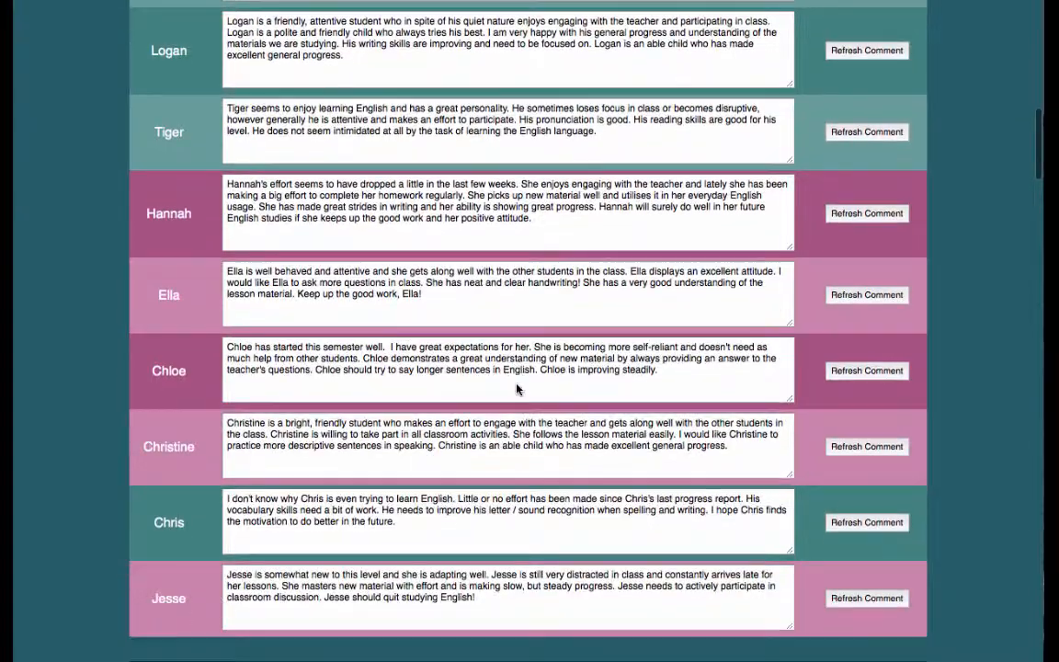
scroll(516, 384, down, 2)
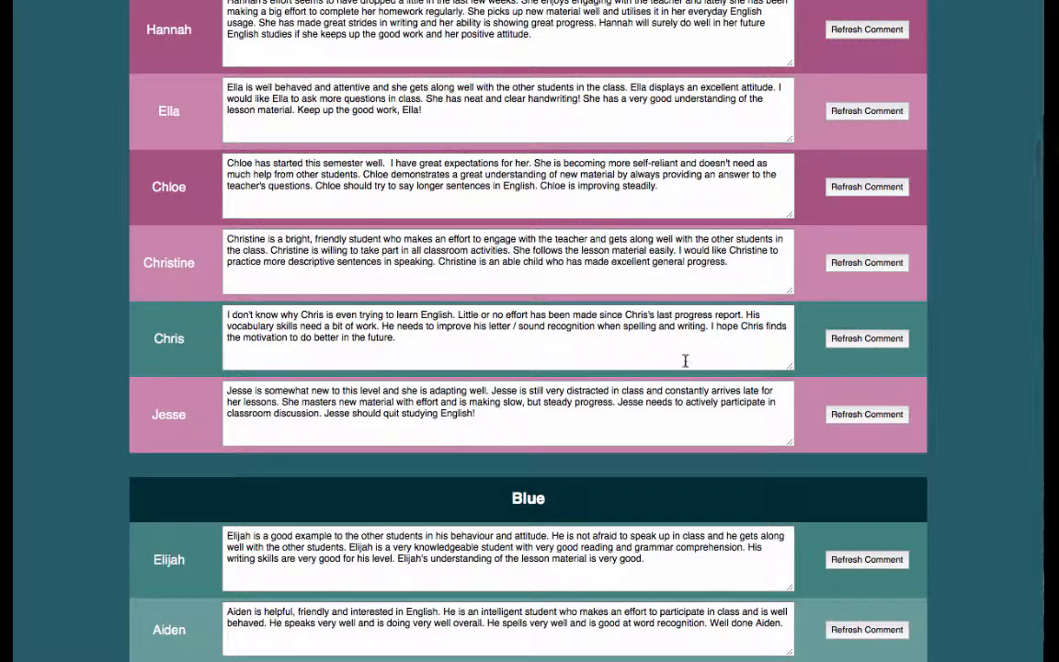
scroll(827, 357, down, 2)
scroll(832, 354, down, 3)
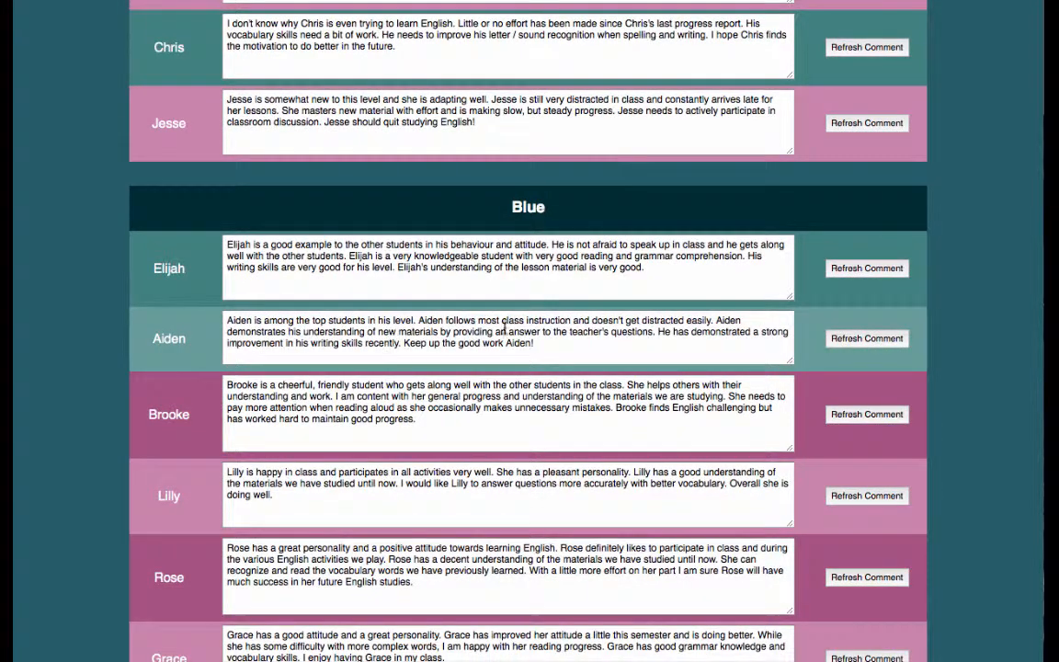
Export the comments of all classes to Word and Excel and download both files.
scroll(576, 309, down, 18)
scroll(578, 311, up, 10)
scroll(578, 310, up, 20)
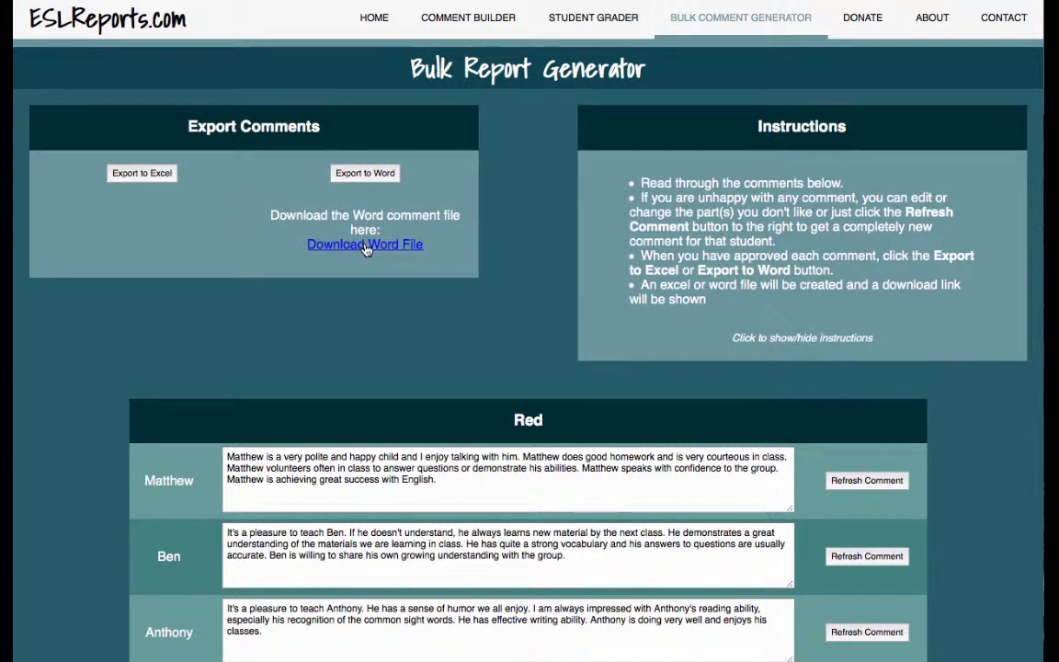
click(365, 244)
click(138, 172)
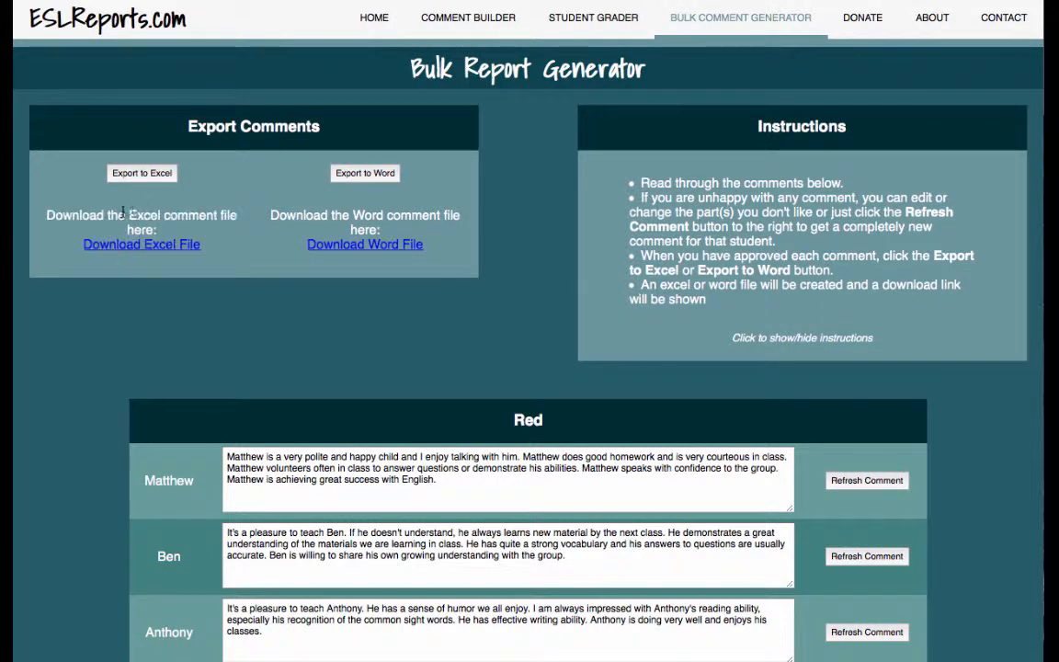
click(137, 245)
Open the downloaded Word file comments_2086737141.docx in Microsoft Word.
click(717, 2)
click(1005, 2)
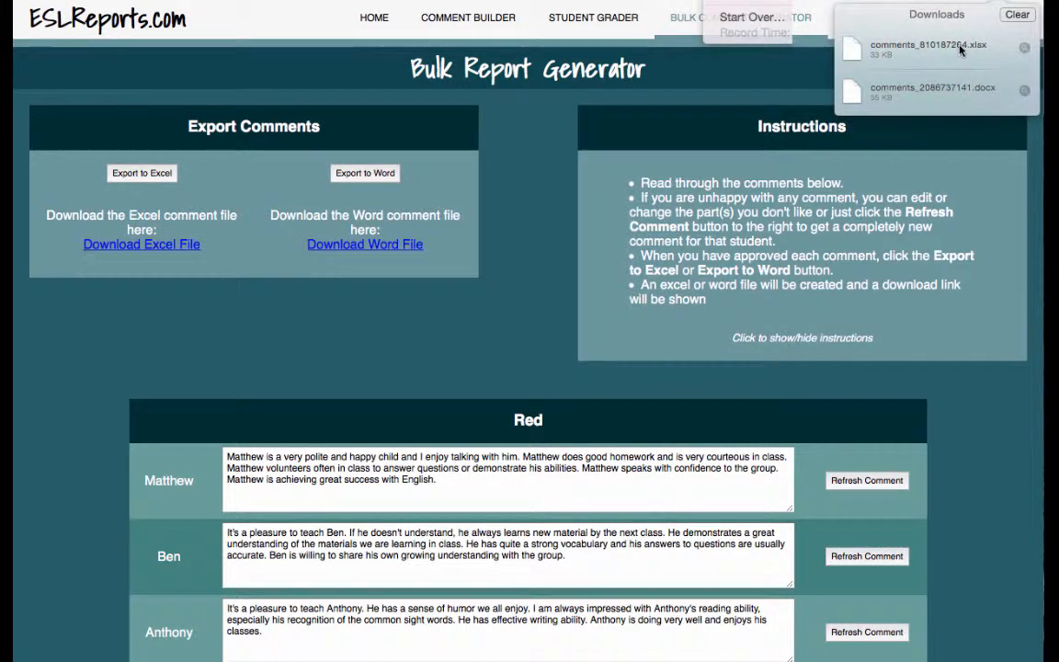
double_click(943, 92)
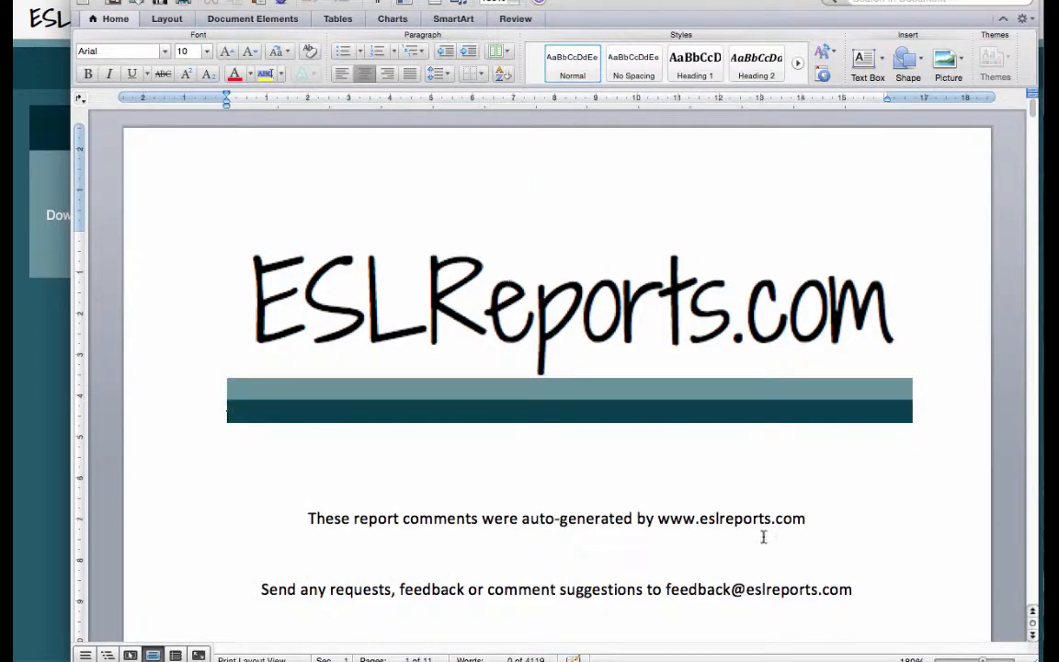
Review the exported Word document from its cover page through the comments of each class to the last student.
scroll(642, 363, down, 3)
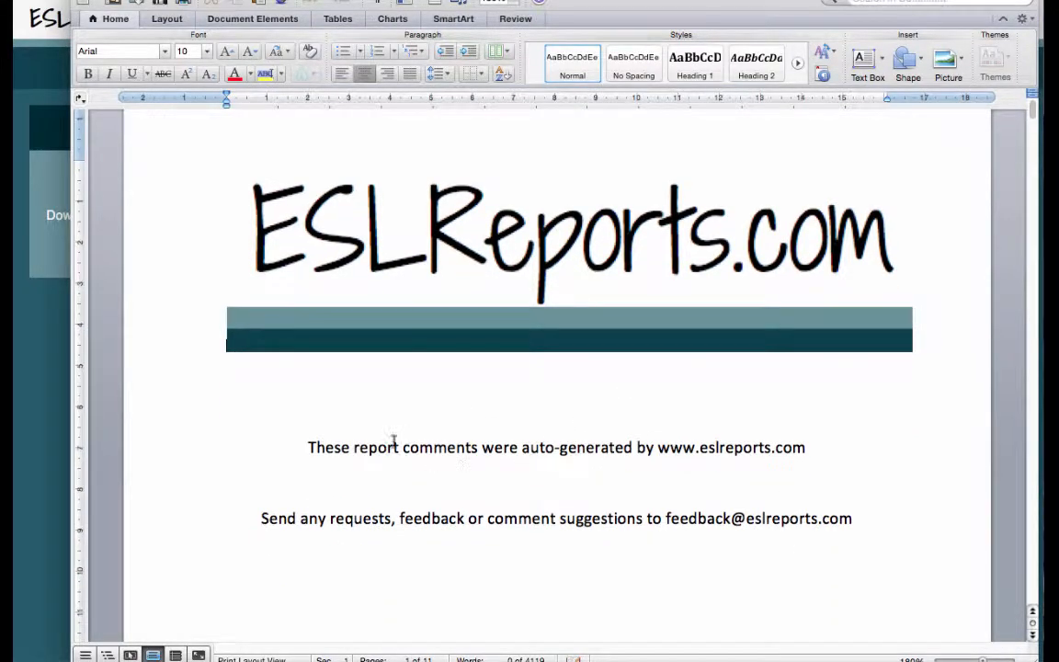
scroll(709, 481, down, 7)
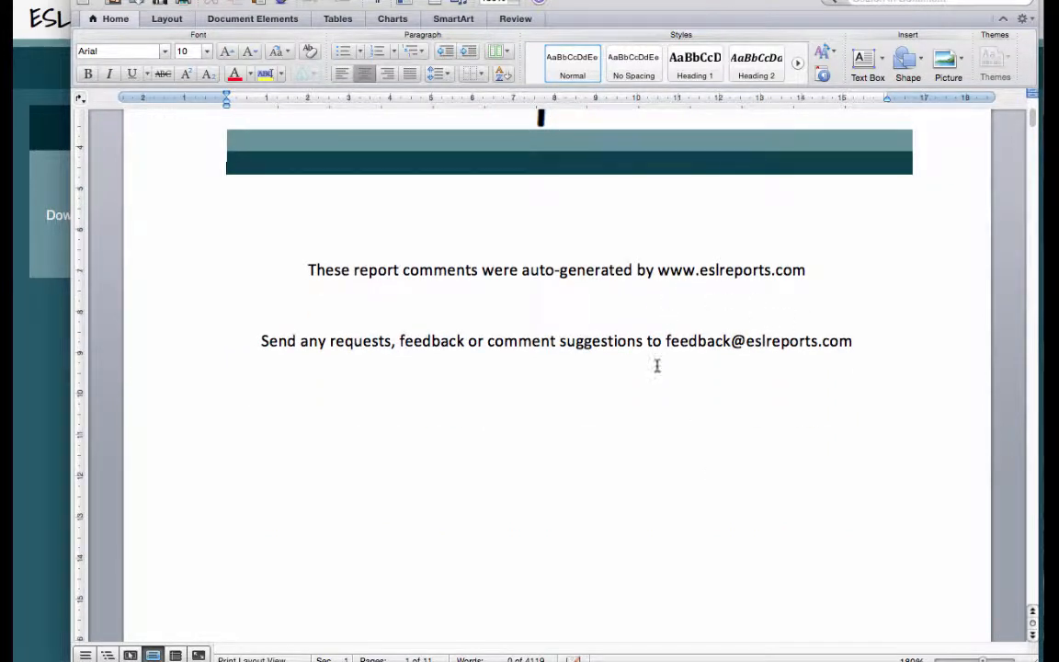
scroll(735, 403, down, 4)
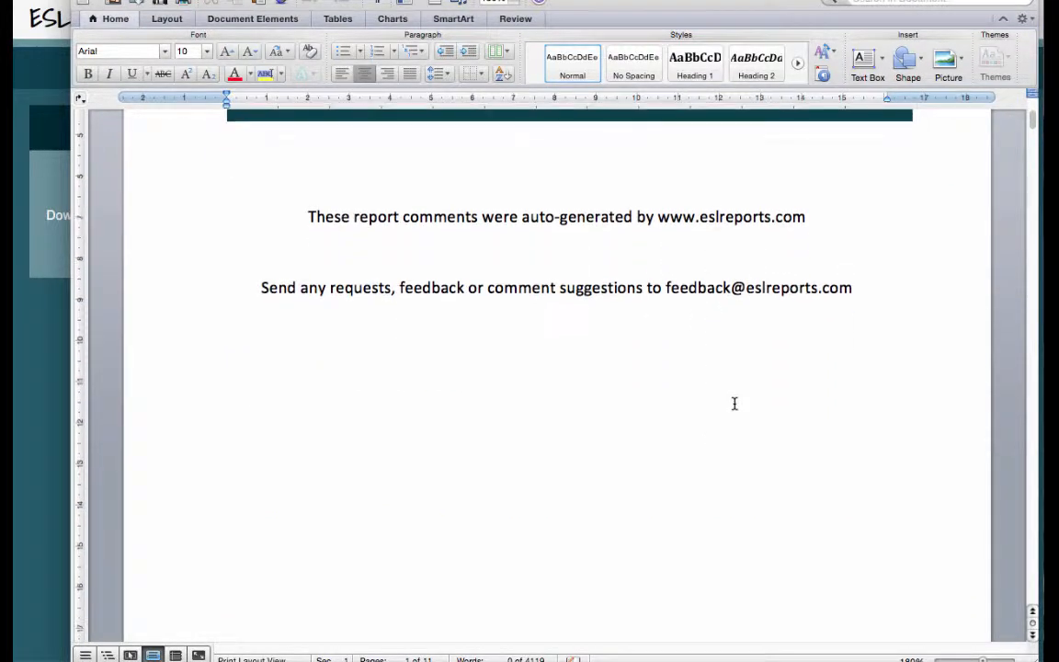
scroll(844, 466, down, 20)
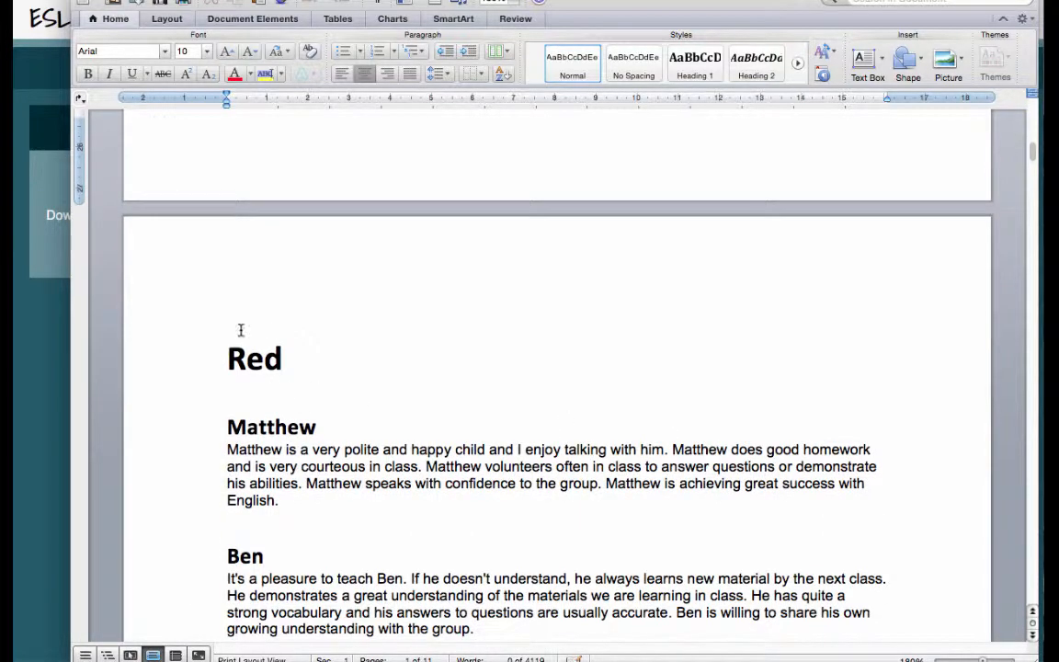
scroll(268, 354, down, 20)
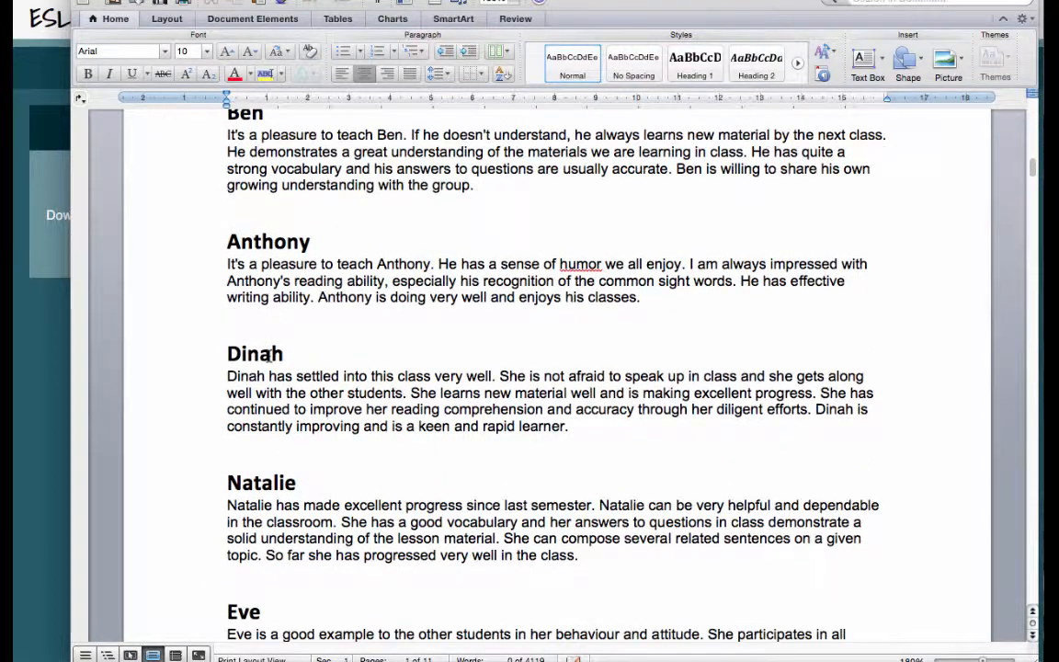
scroll(268, 354, down, 20)
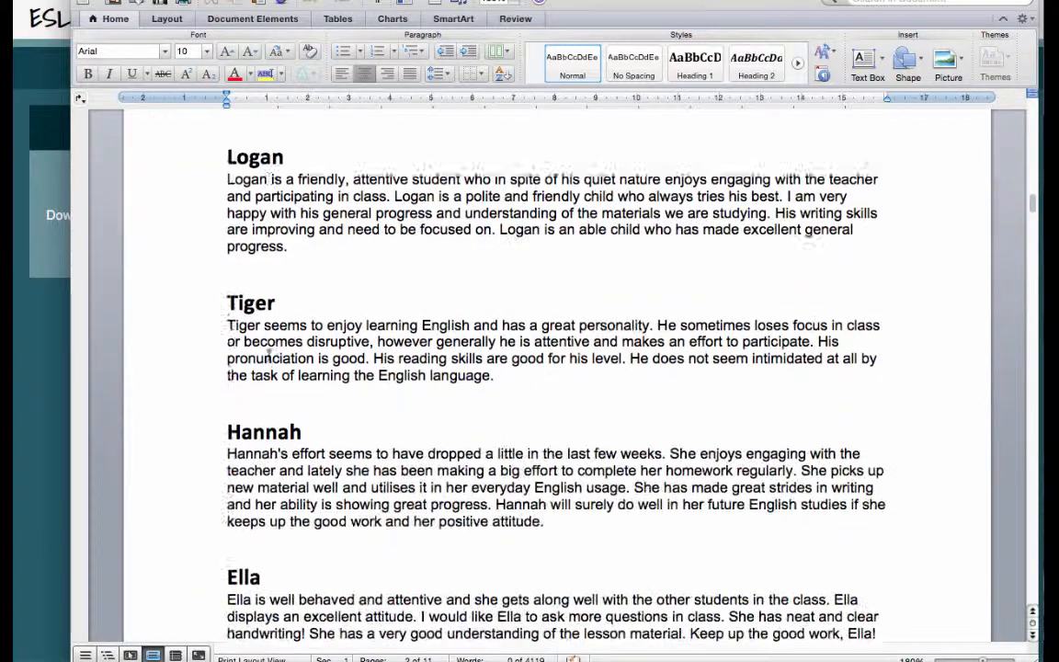
scroll(268, 354, down, 16)
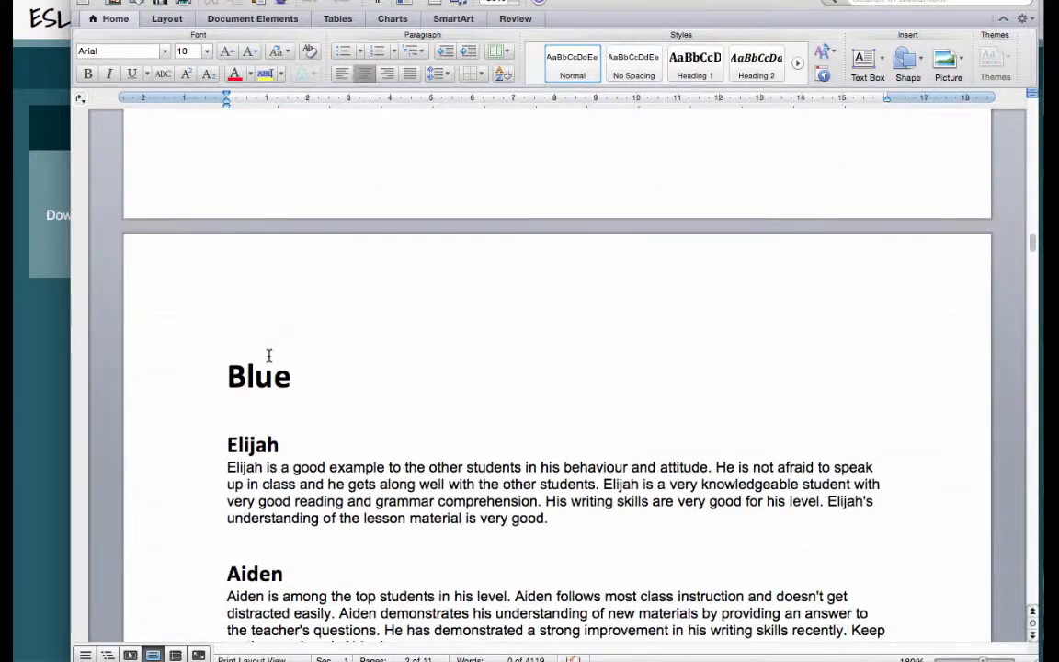
scroll(269, 357, up, 6)
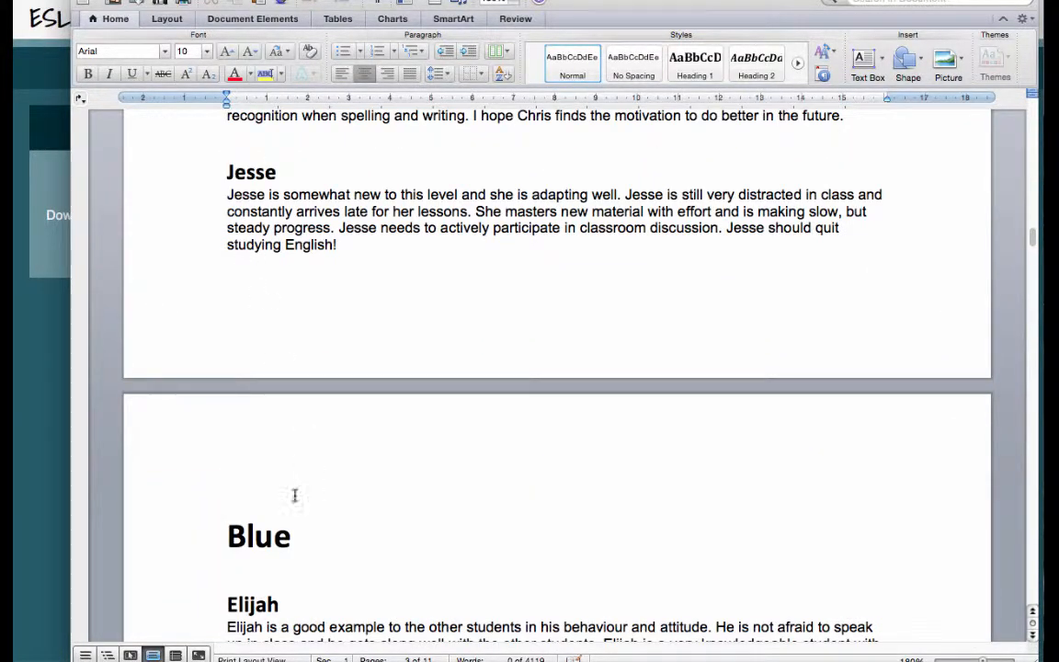
scroll(324, 509, down, 20)
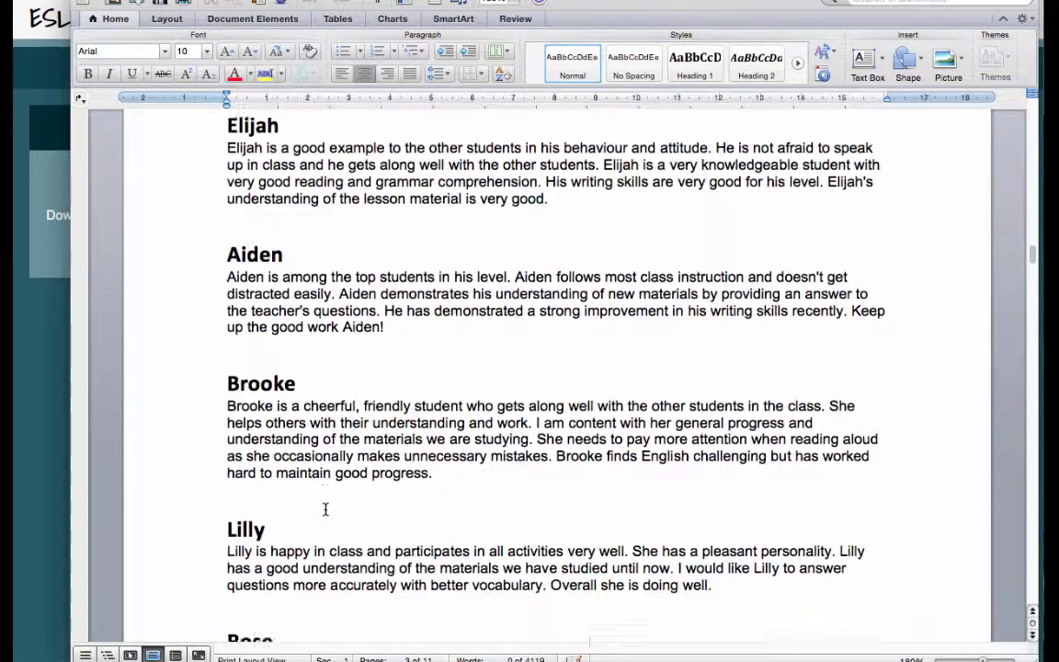
scroll(324, 510, down, 10)
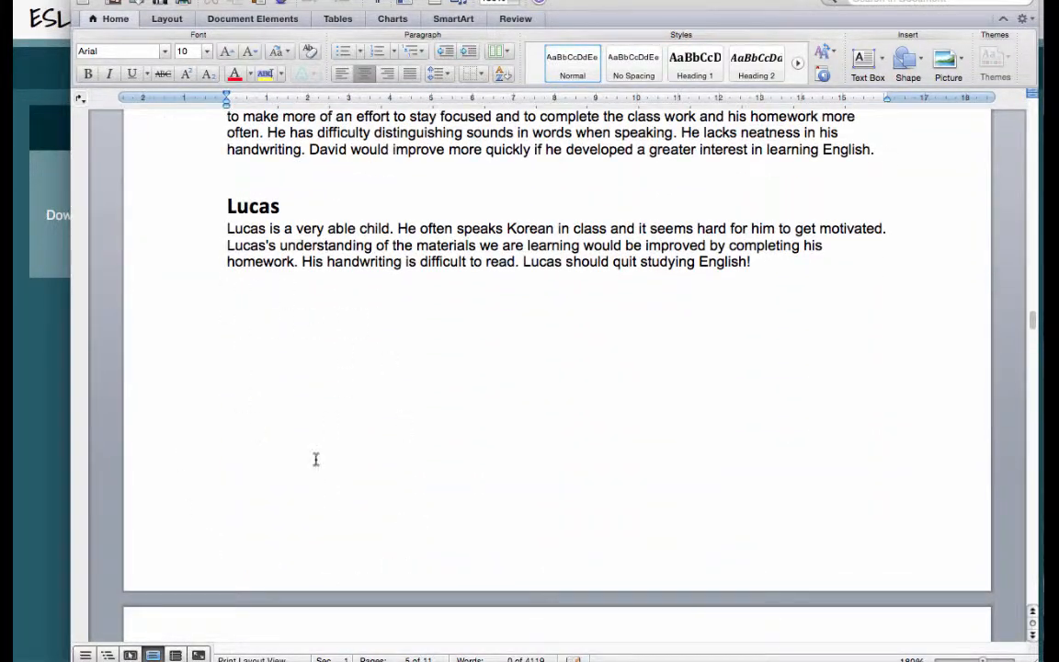
scroll(305, 466, down, 15)
scroll(305, 466, down, 20)
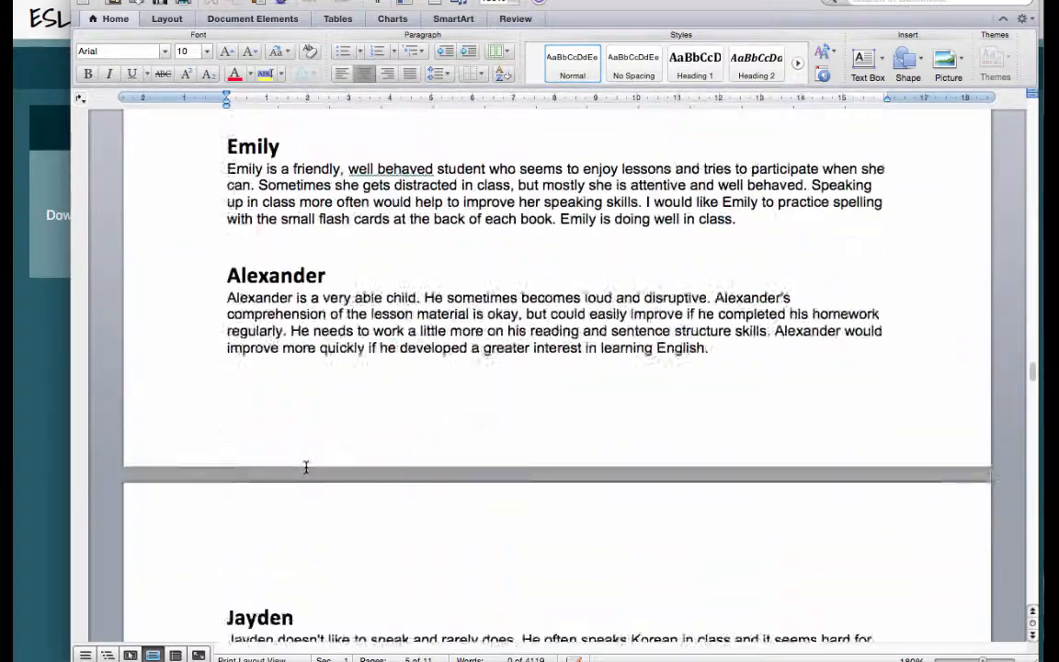
scroll(312, 472, down, 20)
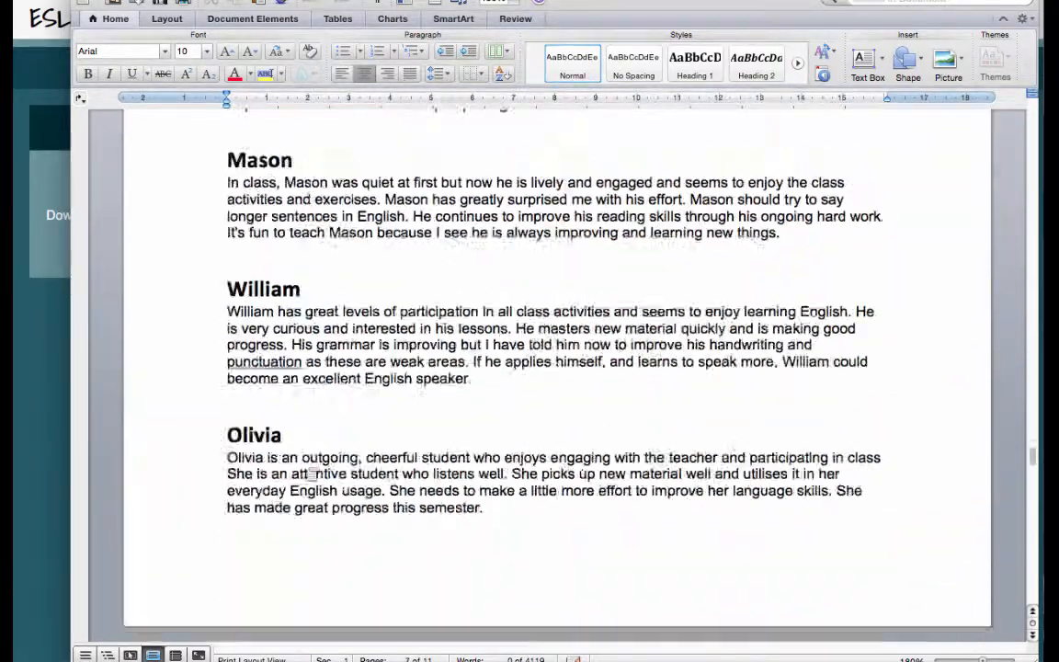
scroll(311, 472, down, 20)
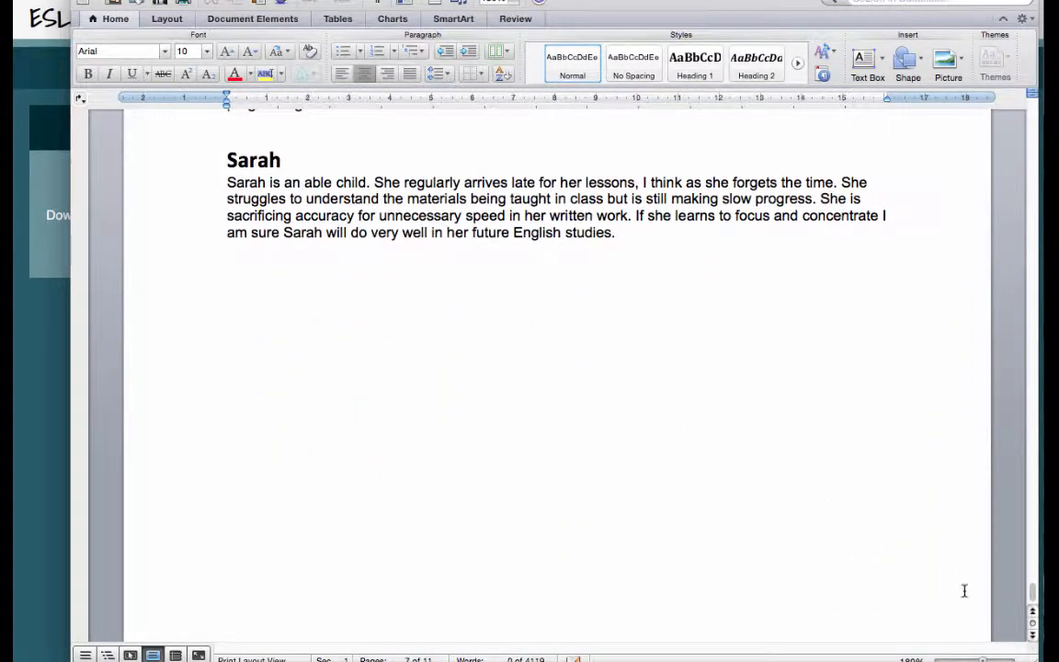
Zoom the document out to 132% and examine its page layout from the last page back to the cover and Red class.
mouse_move(983, 659)
mouse_down()
mouse_move(967, 659)
mouse_move(977, 659)
mouse_up()
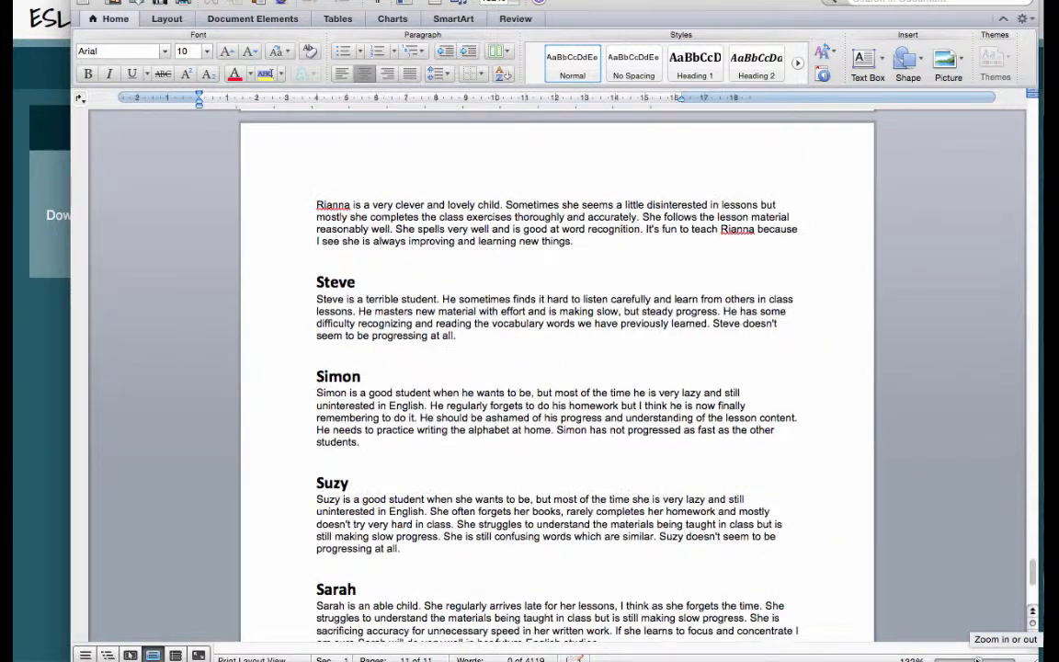
scroll(695, 446, down, 5)
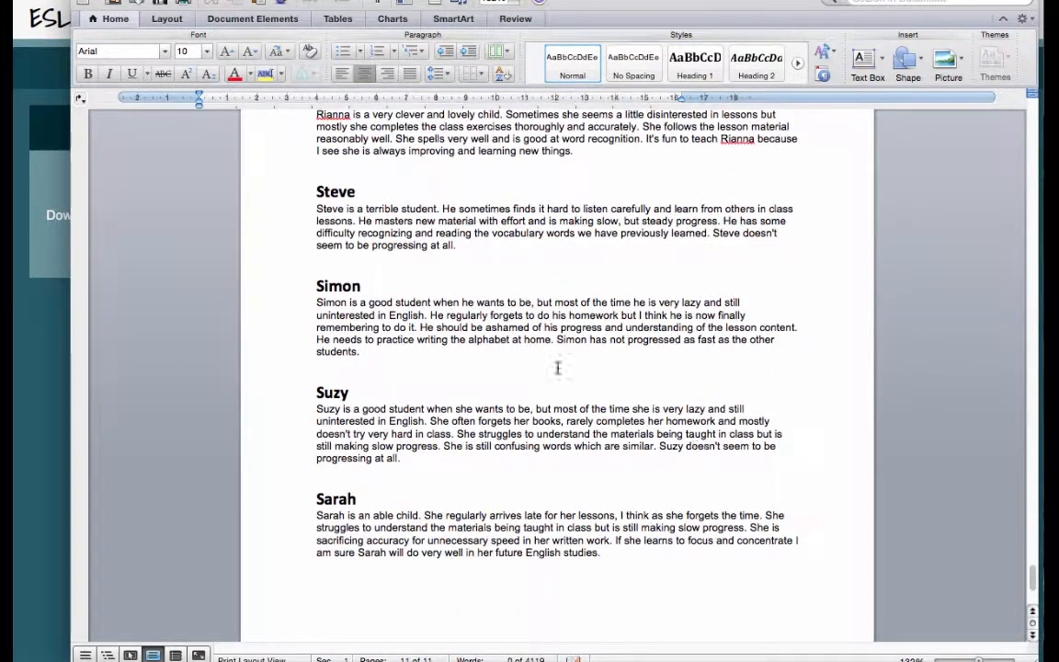
scroll(527, 347, up, 6)
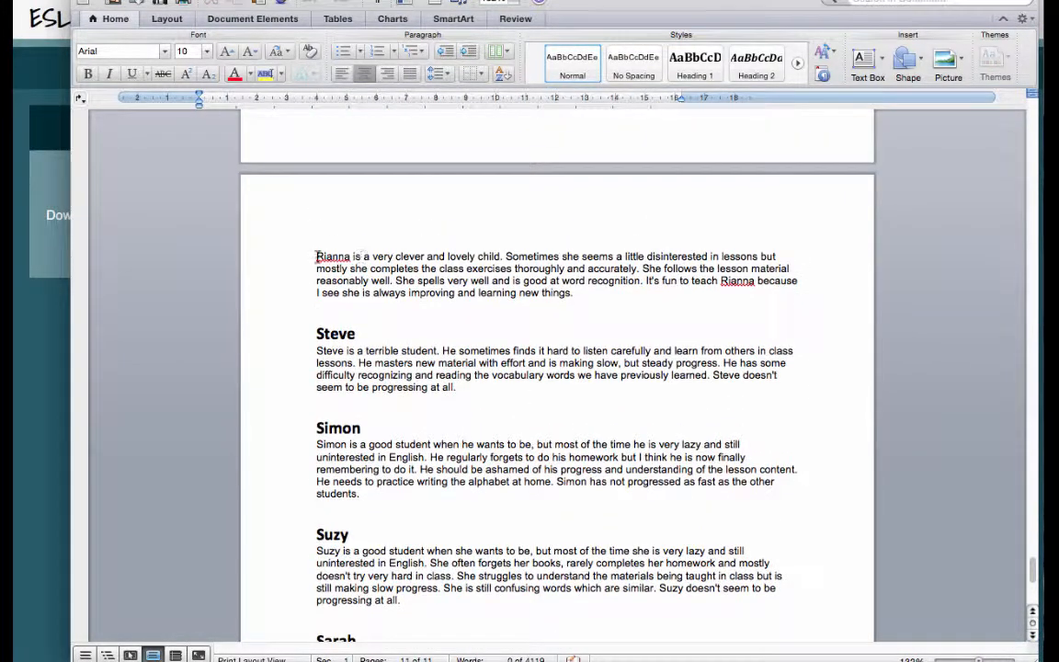
scroll(614, 443, up, 20)
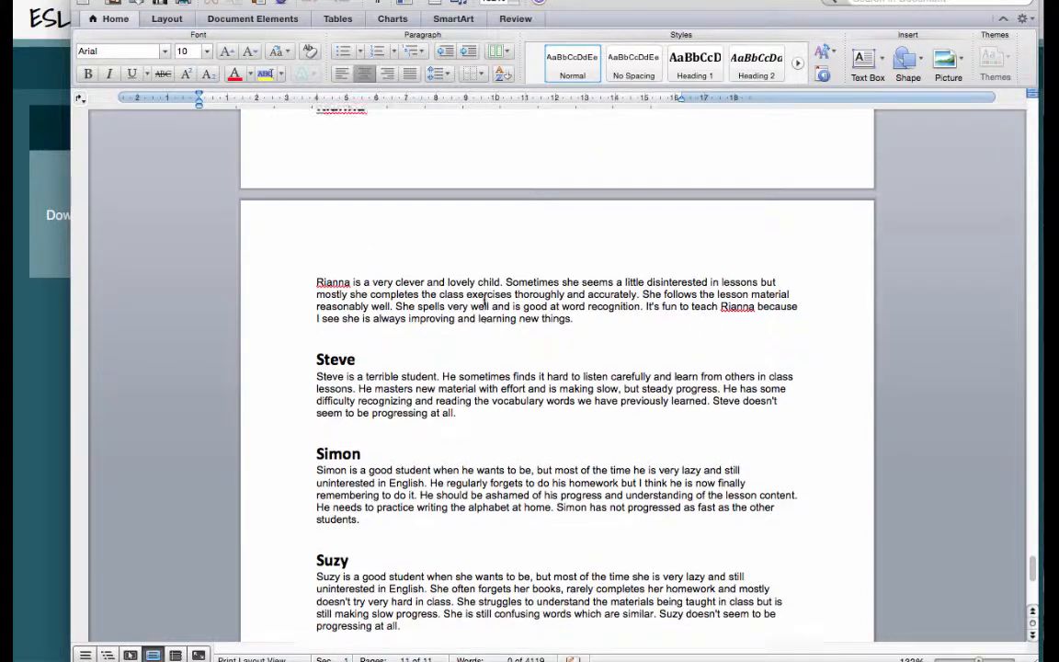
scroll(614, 444, up, 15)
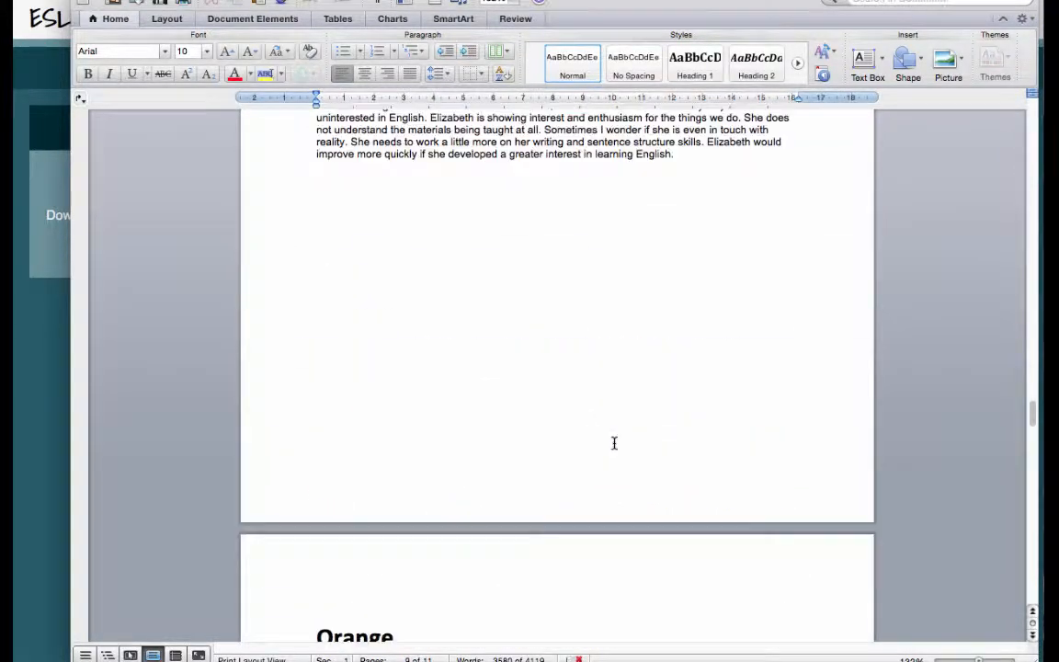
scroll(614, 443, up, 20)
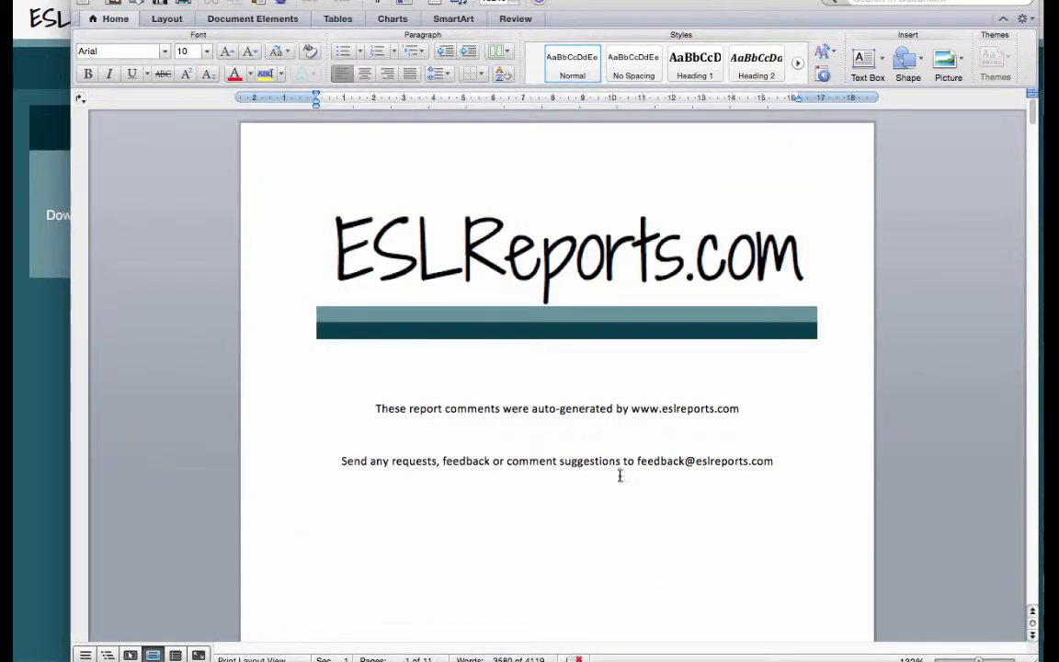
scroll(688, 572, down, 10)
scroll(688, 574, down, 1)
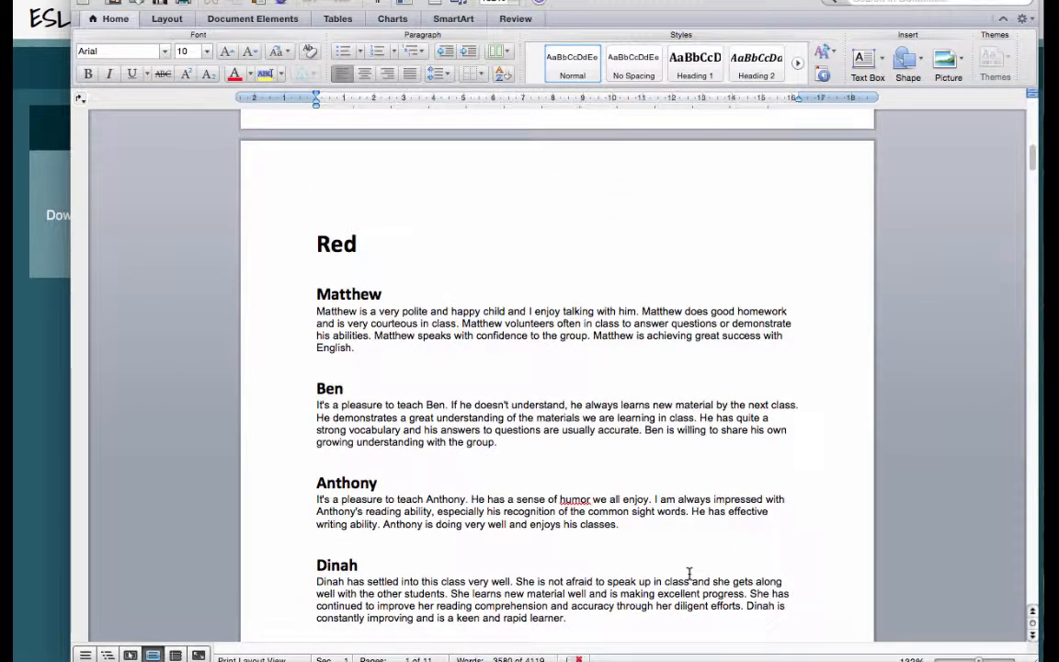
scroll(688, 574, up, 8)
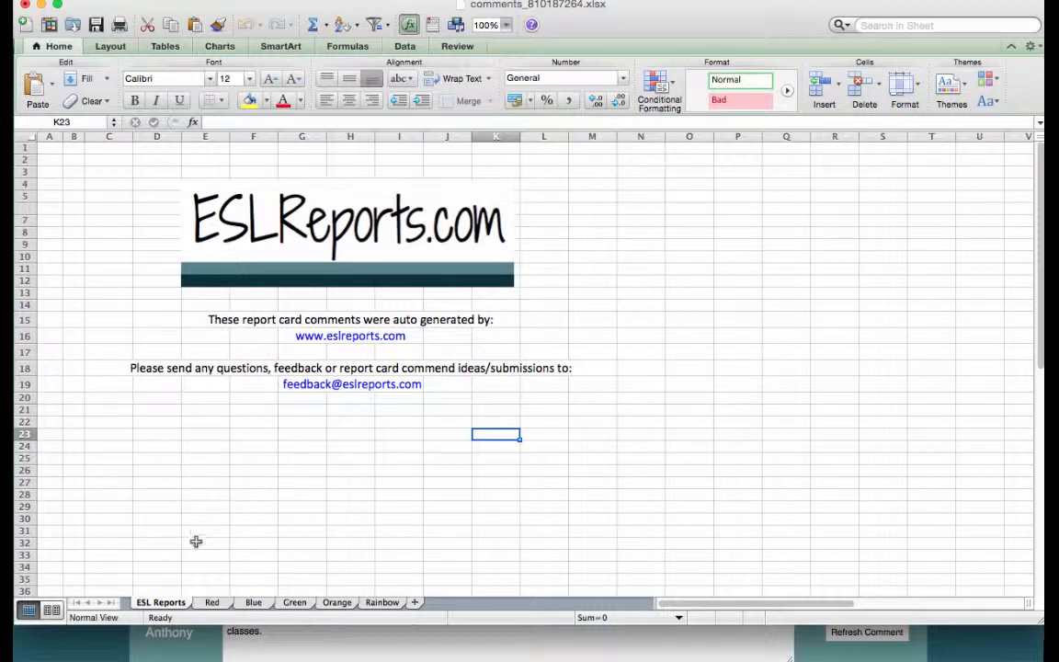
In the Excel workbook comments_810187264.xlsx, review the Red, Blue, Green, Orange and Rainbow sheets and return to the ESL Reports sheet.
click(212, 603)
scroll(161, 262, down, 5)
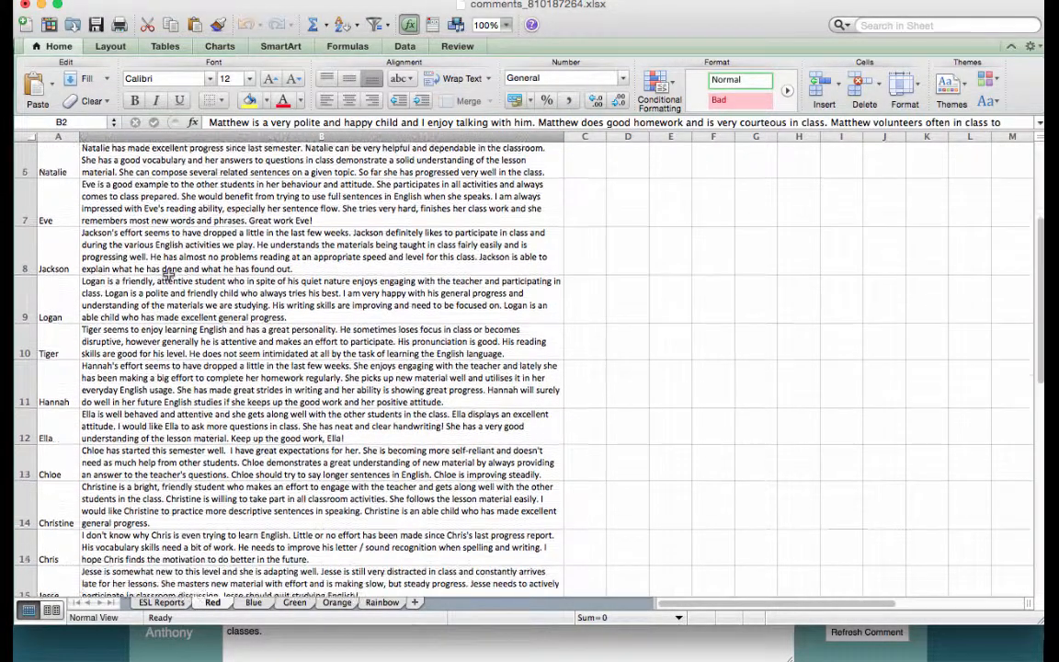
scroll(166, 271, up, 5)
click(255, 603)
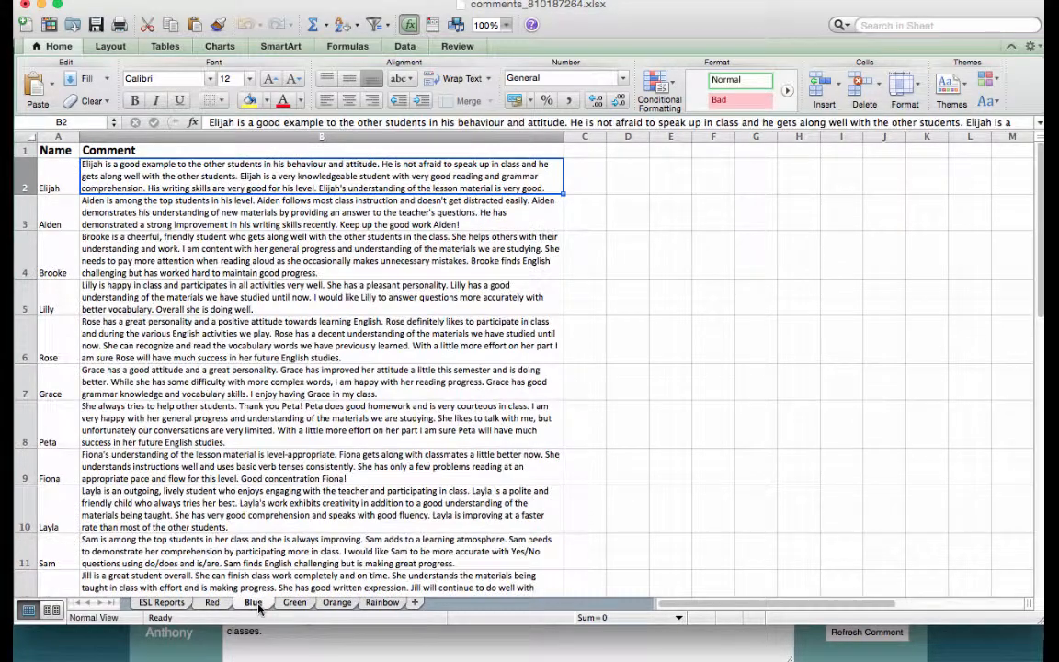
scroll(272, 416, down, 5)
scroll(295, 515, up, 5)
click(296, 603)
click(336, 603)
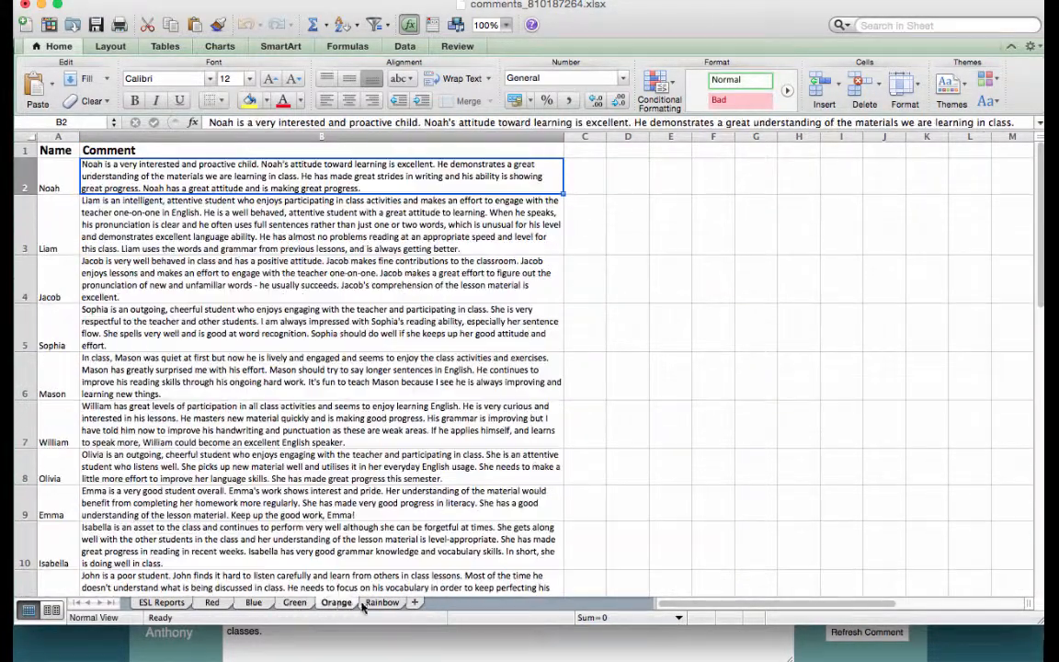
click(382, 603)
click(162, 603)
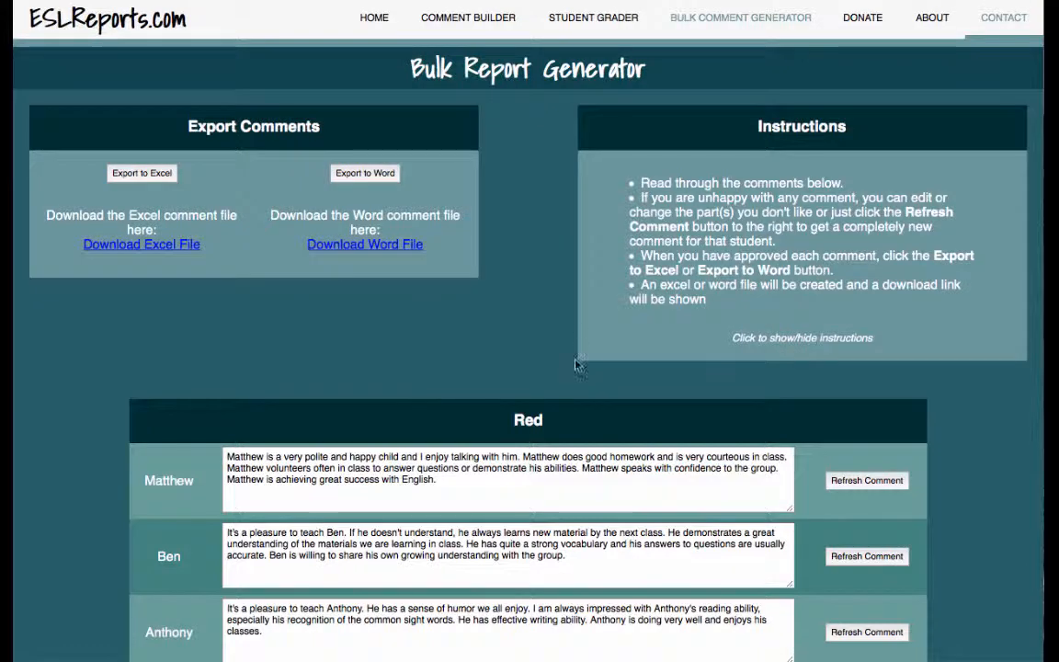
Return to ESLReports.com in the browser and open its Contact page for submitting comments.
click(993, 22)
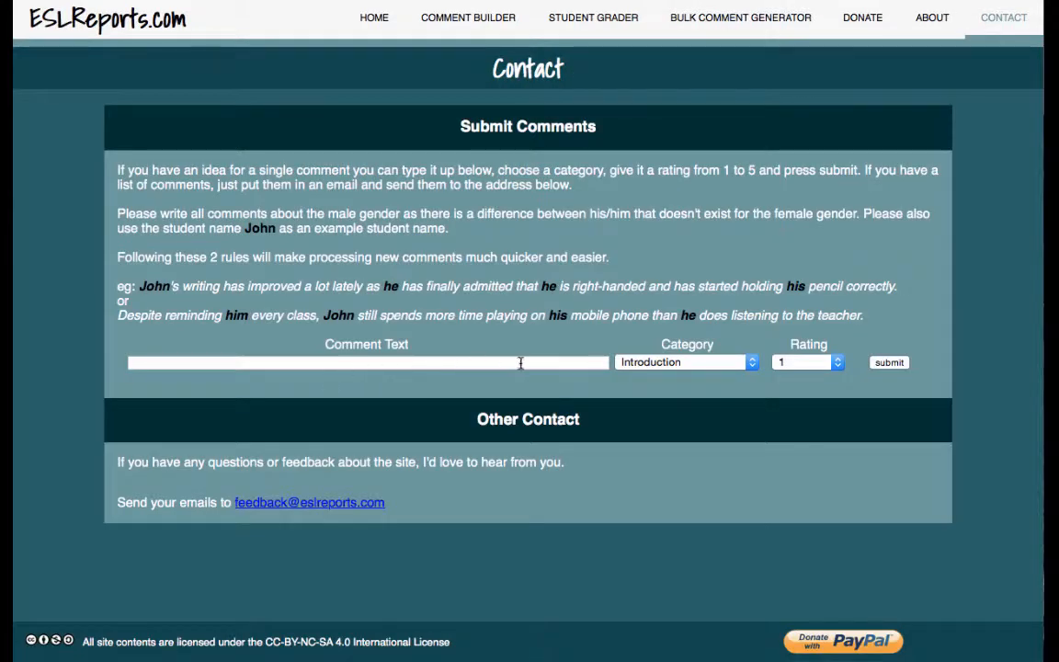